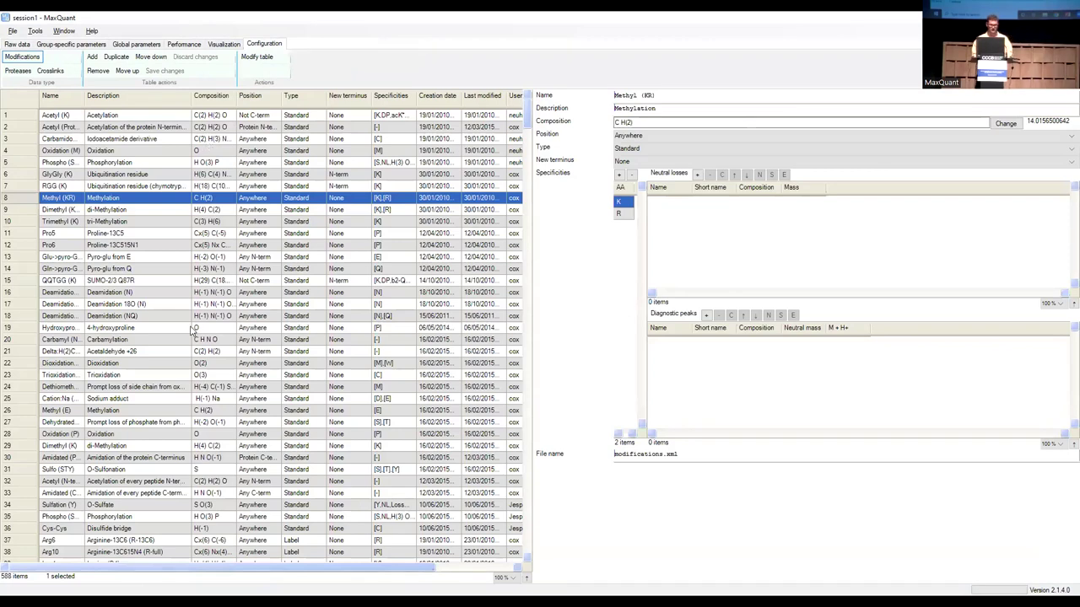
Search the whole modifications table for "Phospho" to select the phosphorylation entry, and close the search.
{"action": "right_click", "coordinate": [223, 291]}
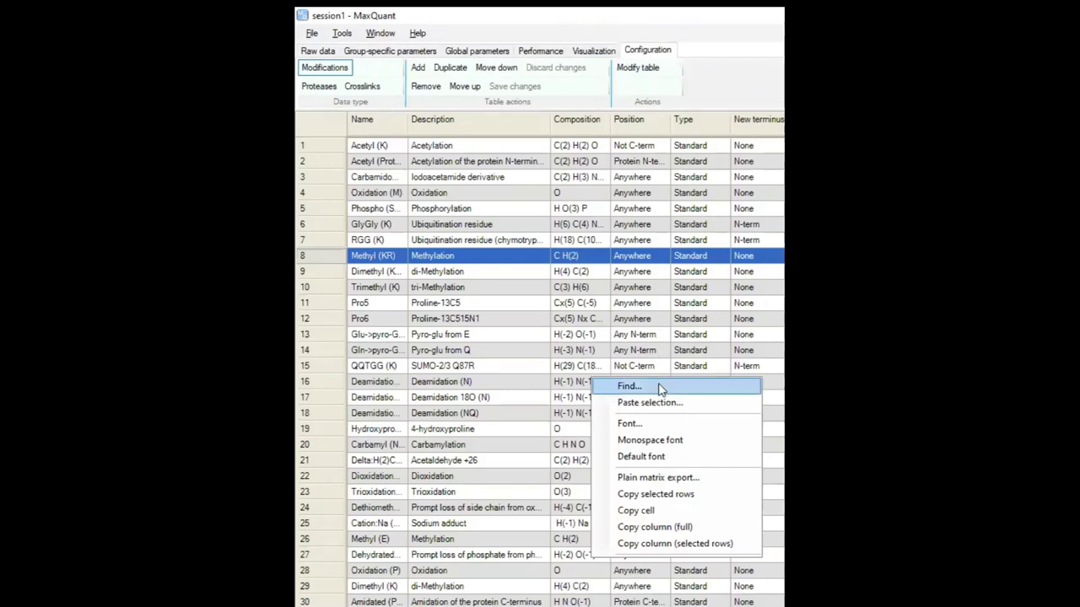
{"action": "left_click", "coordinate": [630, 386]}
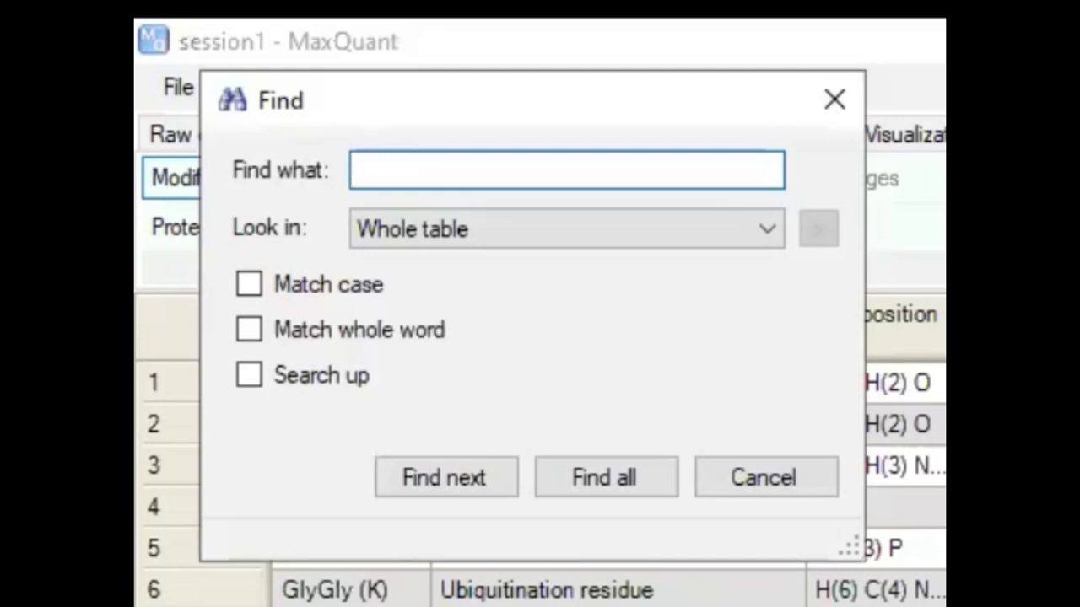
{"action": "type", "text": "Phos"}
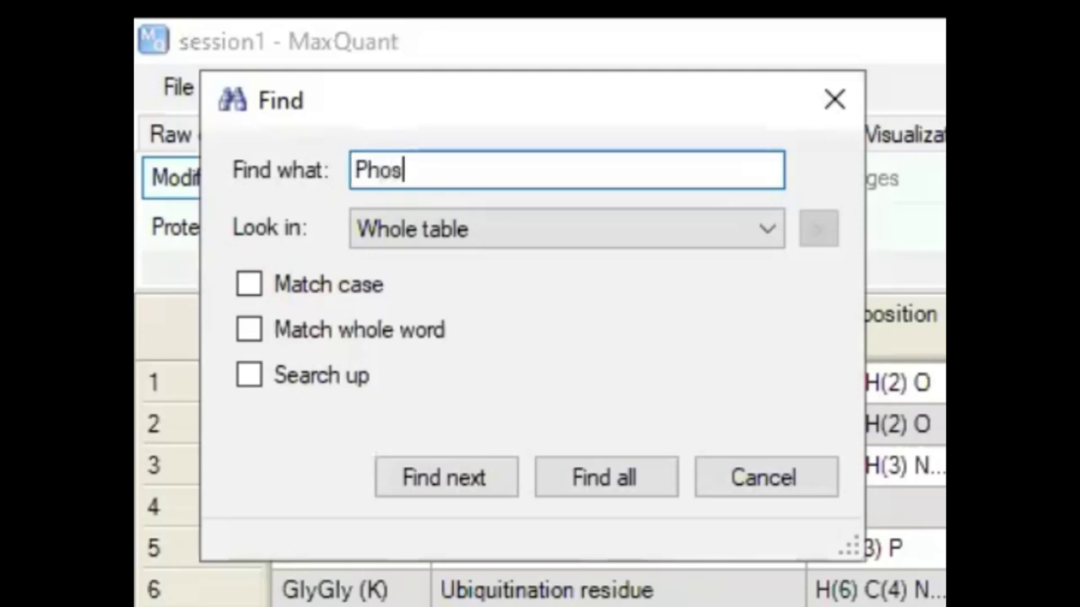
{"action": "type", "text": "pho"}
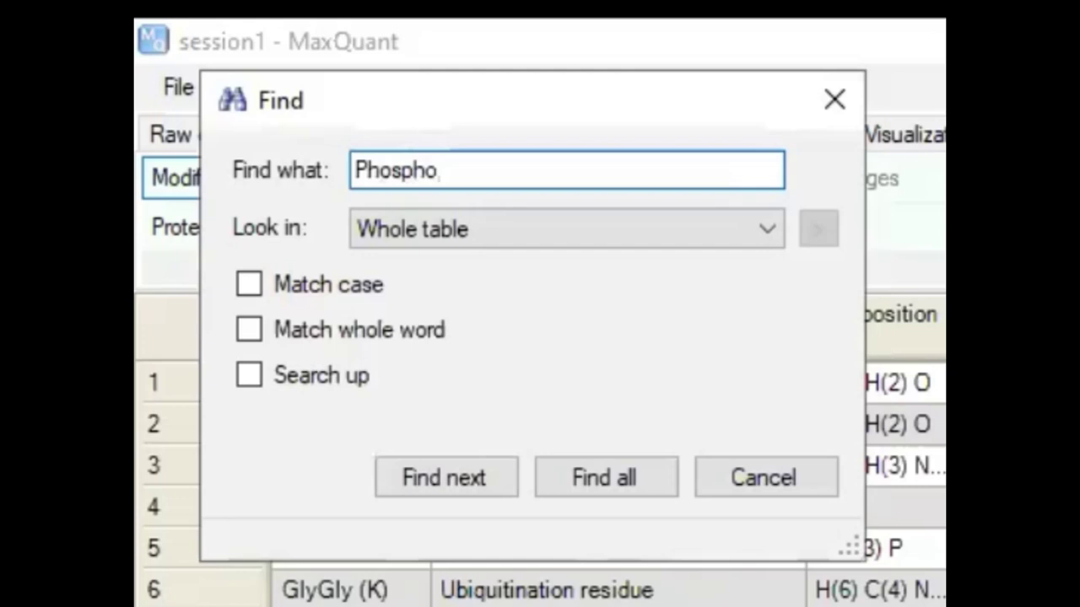
{"action": "left_click", "coordinate": [481, 481]}
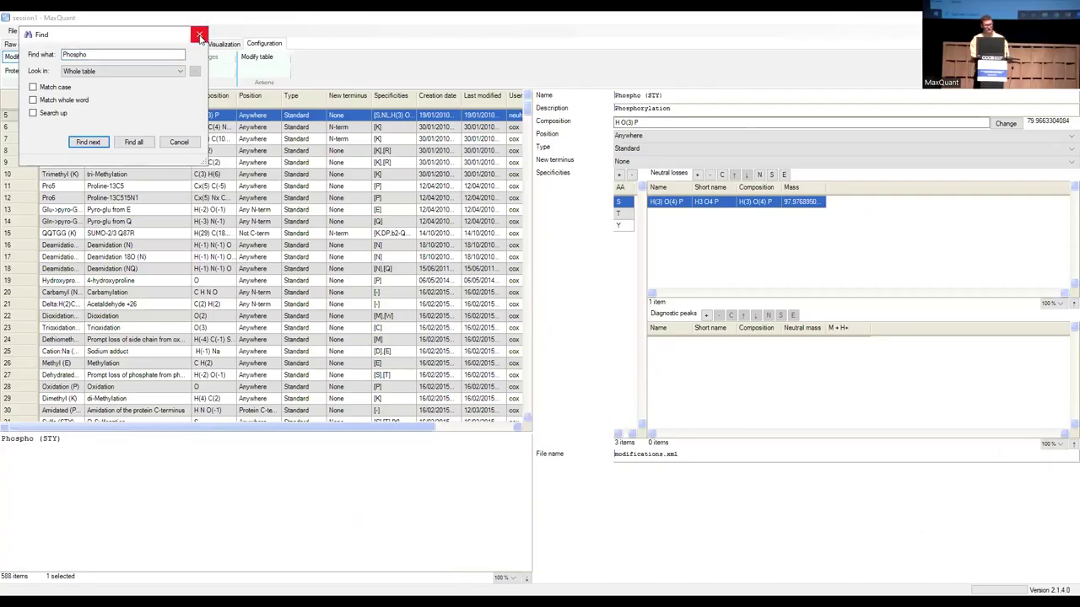
{"action": "left_click", "coordinate": [199, 35]}
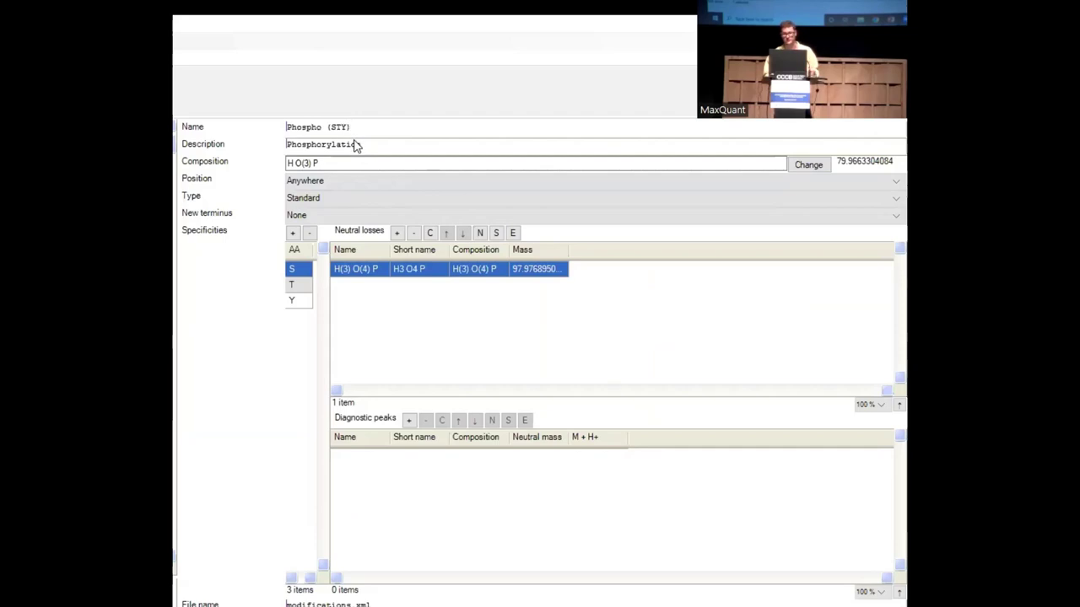
Inspect the composition editor and its element list for the Phospho (STY) modification, and close it without changing anything.
{"action": "left_click", "coordinate": [353, 163]}
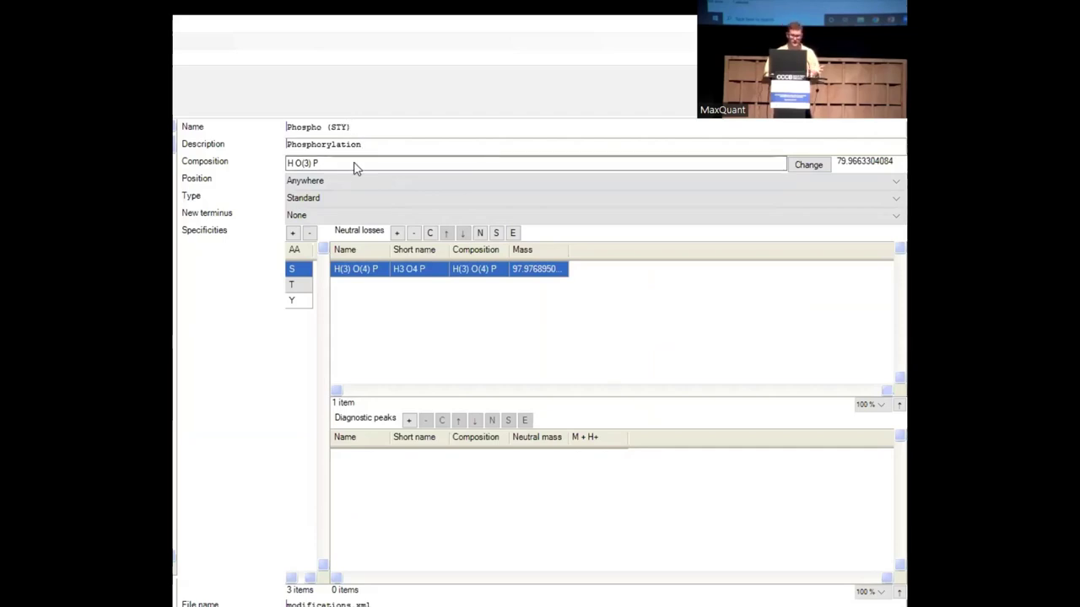
{"action": "left_click", "coordinate": [815, 172]}
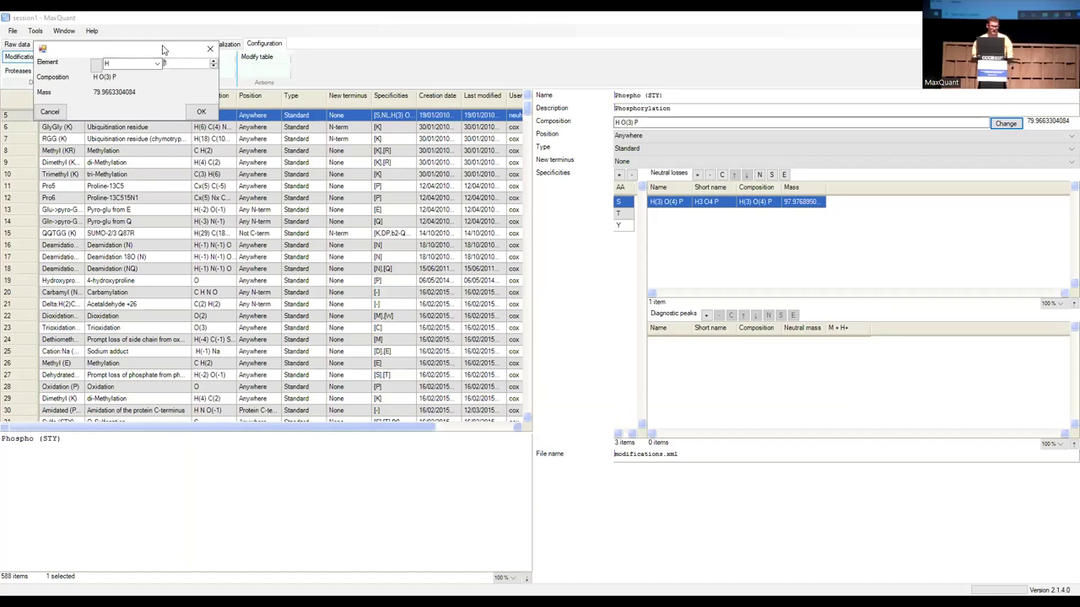
{"action": "left_click_drag", "start_coordinate": [164, 50], "coordinate": [196, 76]}
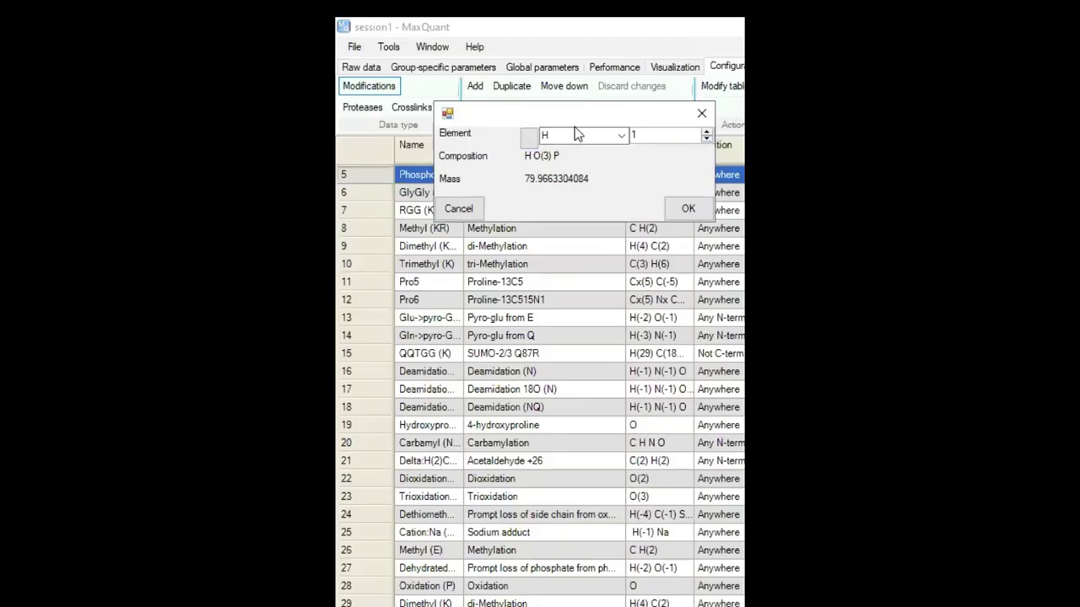
{"action": "left_click", "coordinate": [621, 136]}
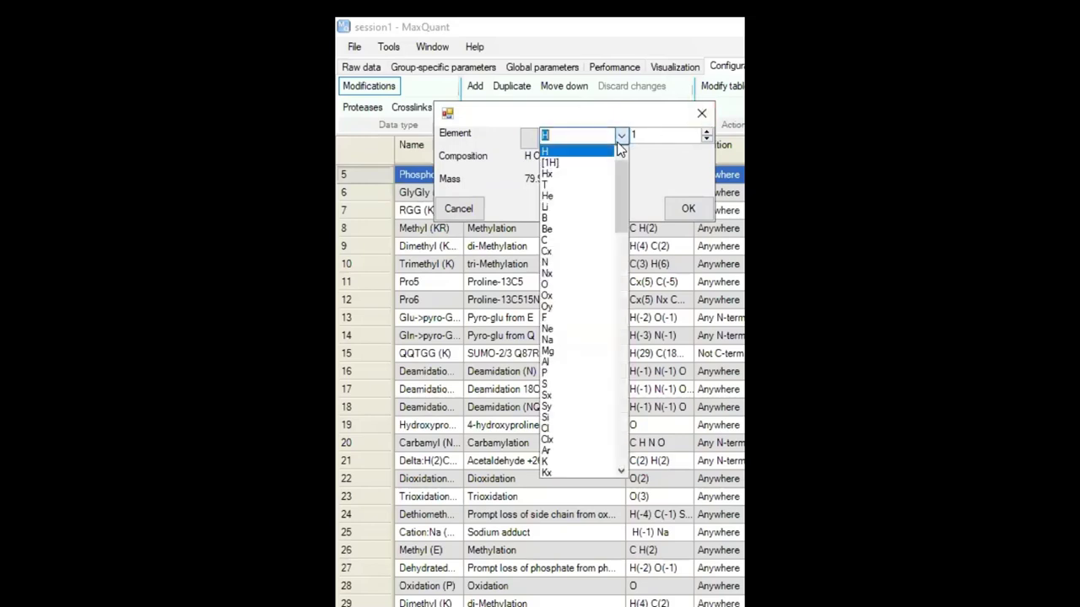
{"action": "left_click", "coordinate": [619, 135]}
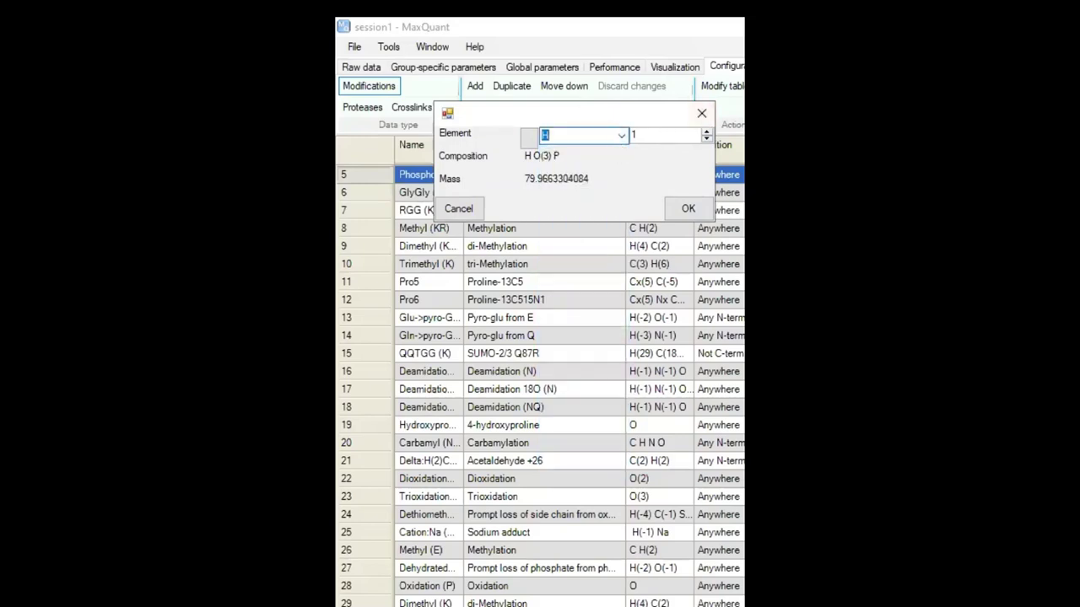
{"action": "left_click", "coordinate": [701, 117]}
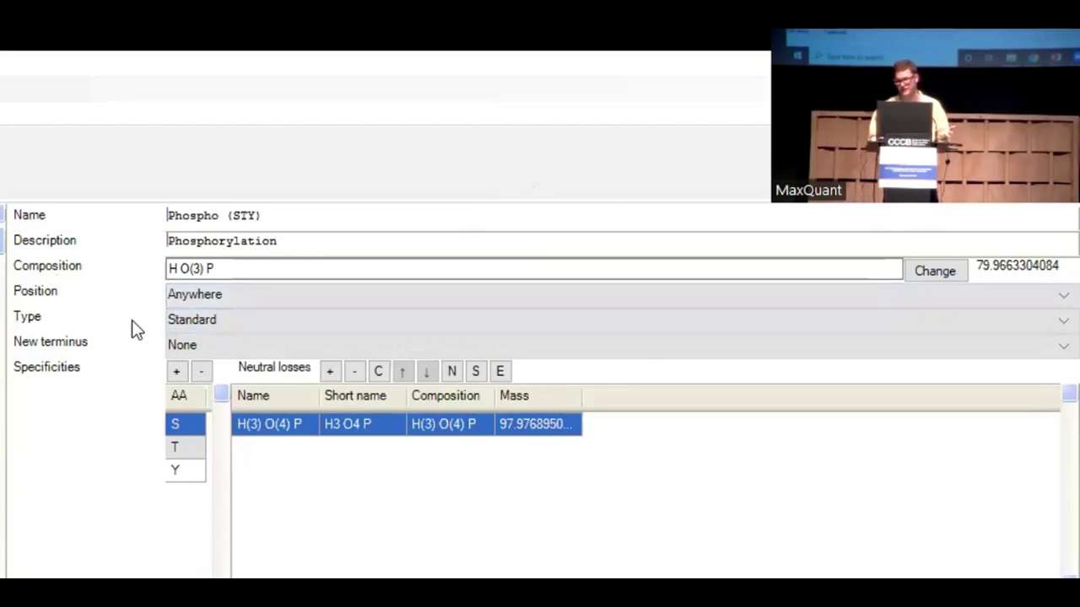
Review the available modification types and the neutral losses of specificities T and Y for Phospho (STY).
{"action": "left_click", "coordinate": [198, 320]}
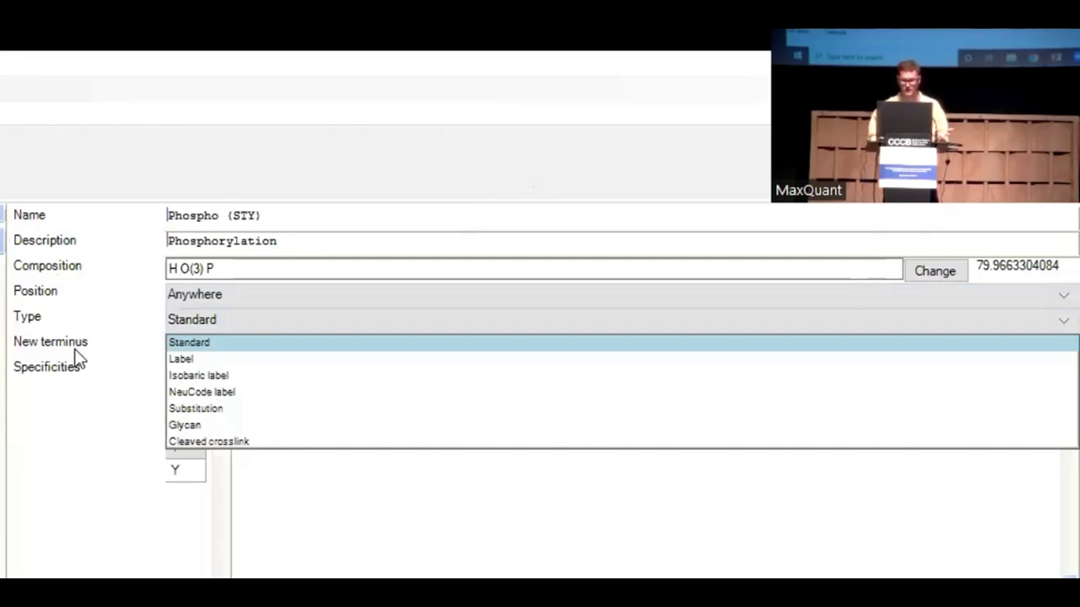
{"action": "left_click", "coordinate": [171, 344]}
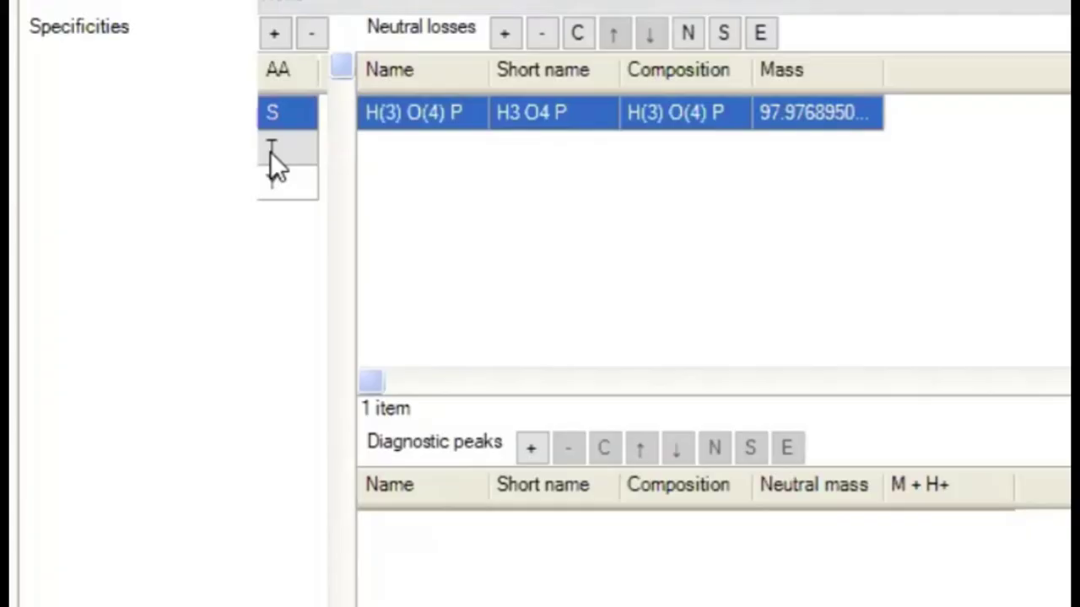
{"action": "left_click", "coordinate": [271, 154]}
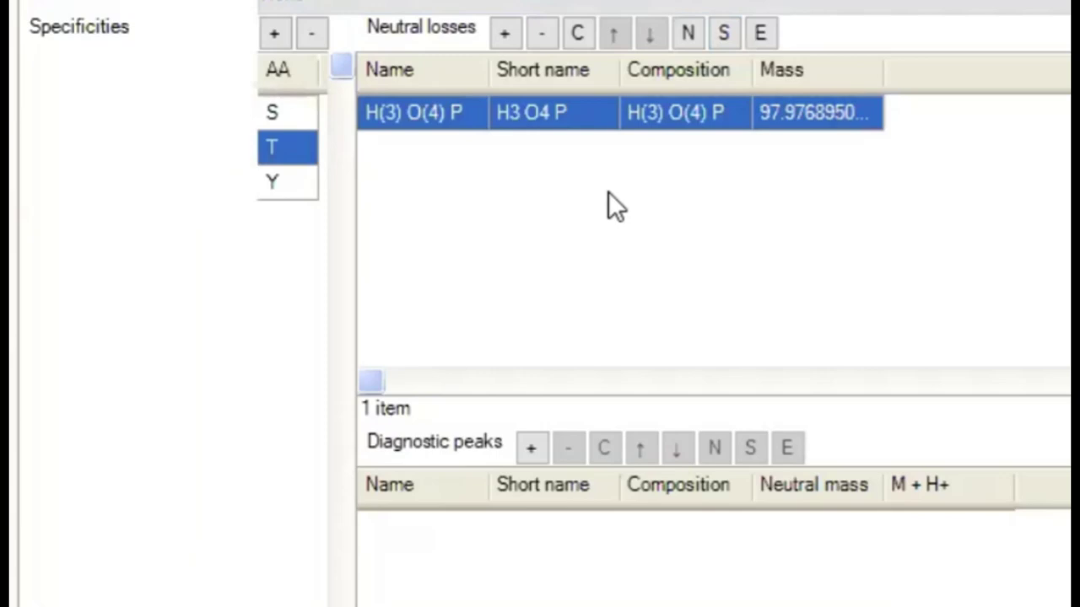
{"action": "left_click", "coordinate": [300, 196]}
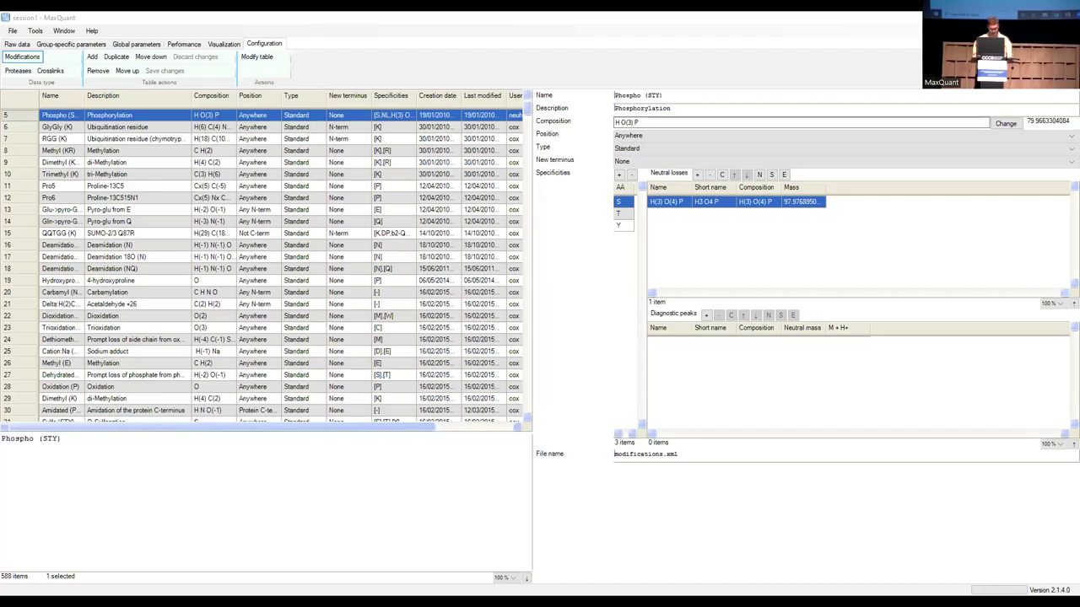
Switch to the Unimod modifications list in the browser and search any field for "dehydroalanine".
{"action": "key", "text": "alt+Tab"}
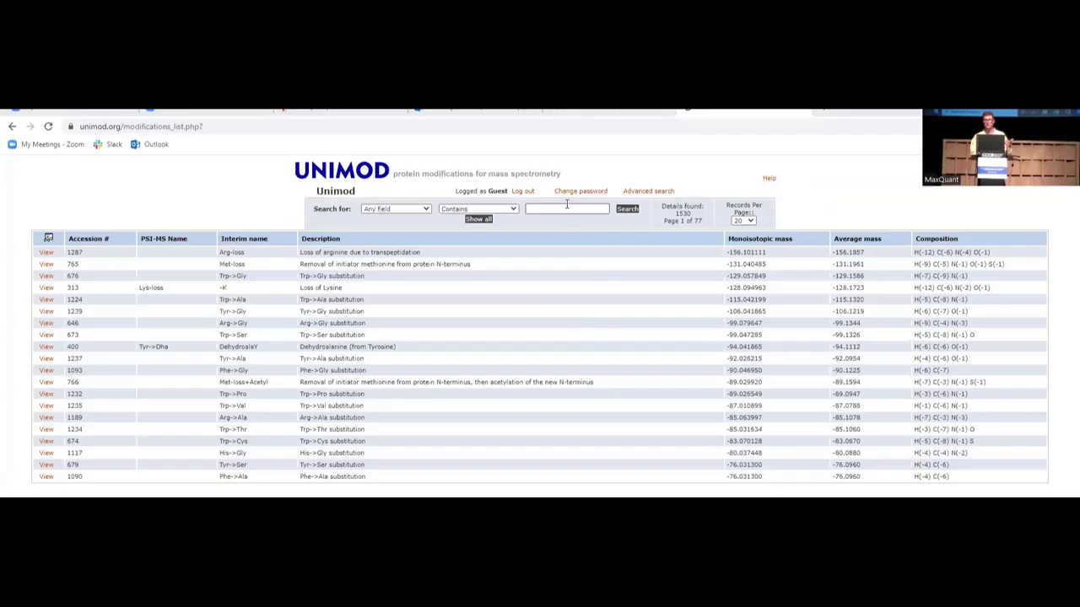
{"action": "left_click", "coordinate": [567, 209]}
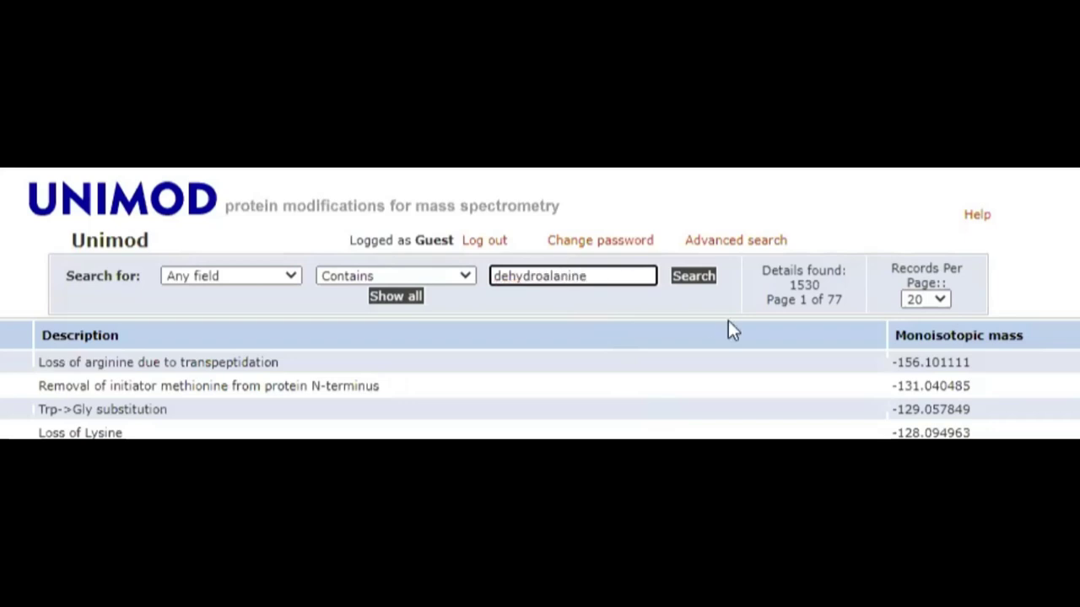
{"action": "left_click", "coordinate": [703, 287]}
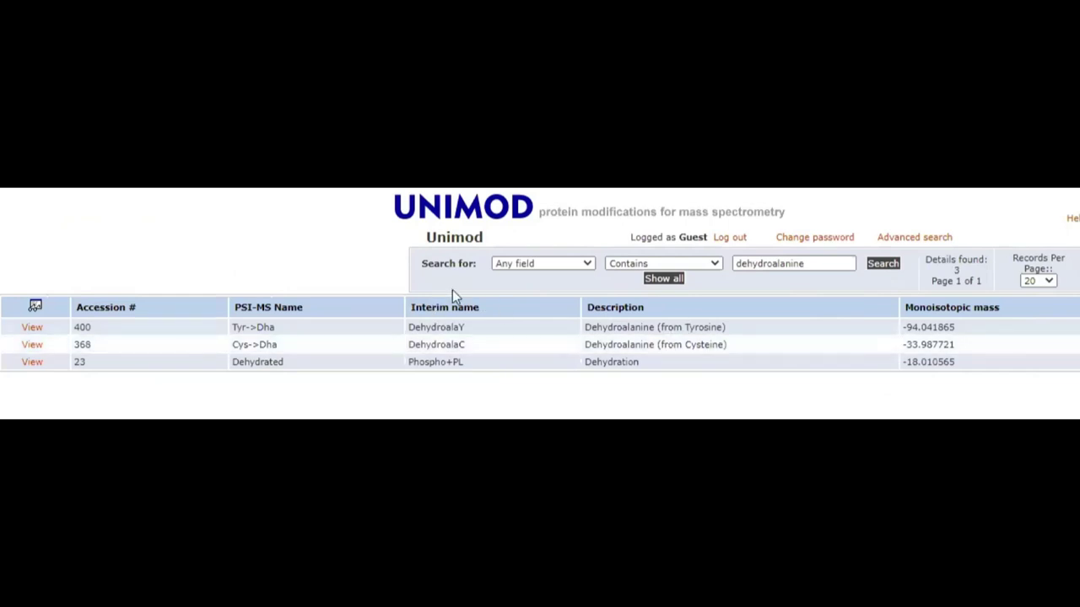
Open the record for dehydroalanine from tyrosine and copy its composition H(-6) C(-6) O(-1).
{"action": "left_click", "coordinate": [32, 328]}
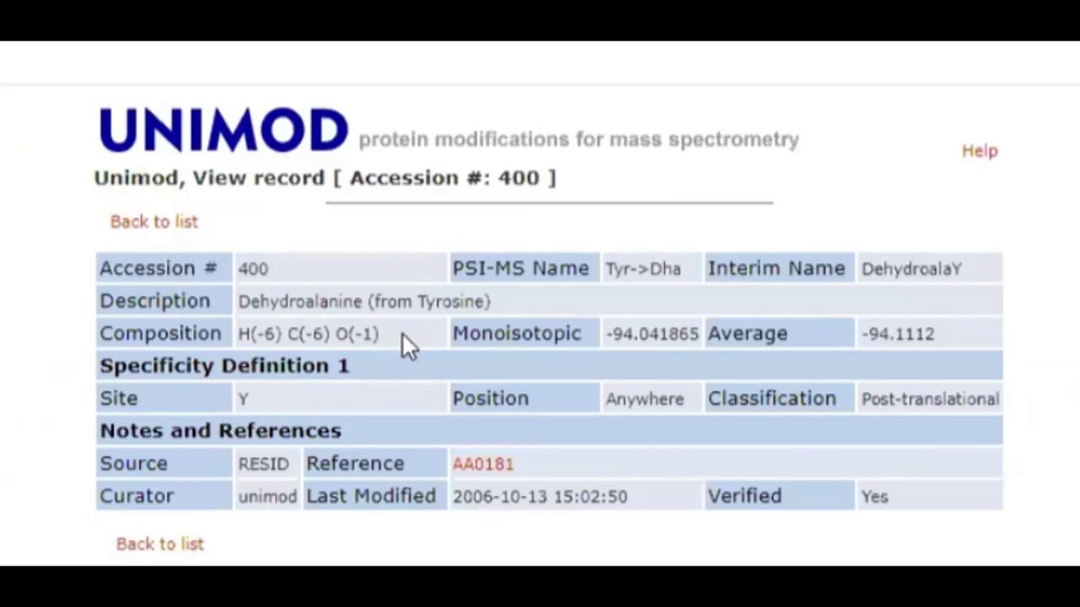
{"action": "left_click_drag", "start_coordinate": [403, 335], "coordinate": [238, 332]}
{"action": "key", "text": "ctrl+c"}
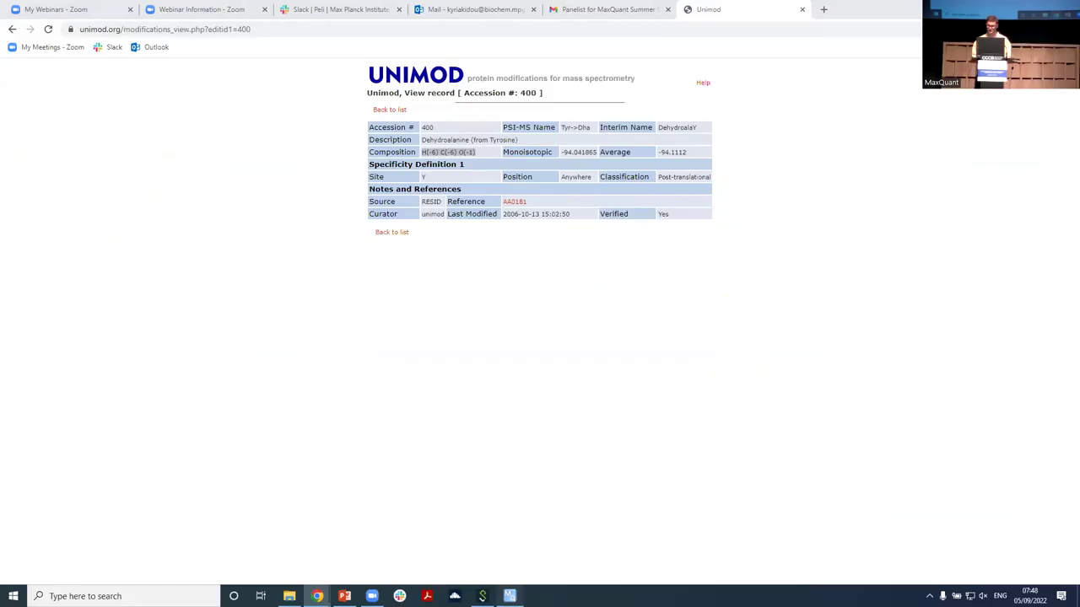
Switch back to MaxQuant, add a new modification to the table and name it DHA.
{"action": "key", "text": "alt+Tab"}
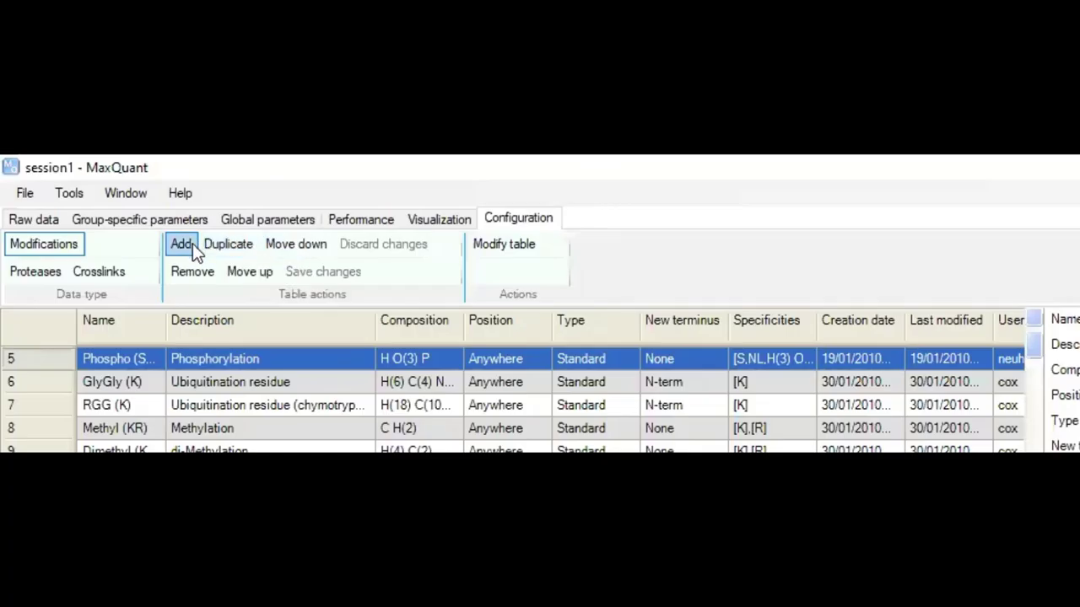
{"action": "left_click", "coordinate": [192, 243]}
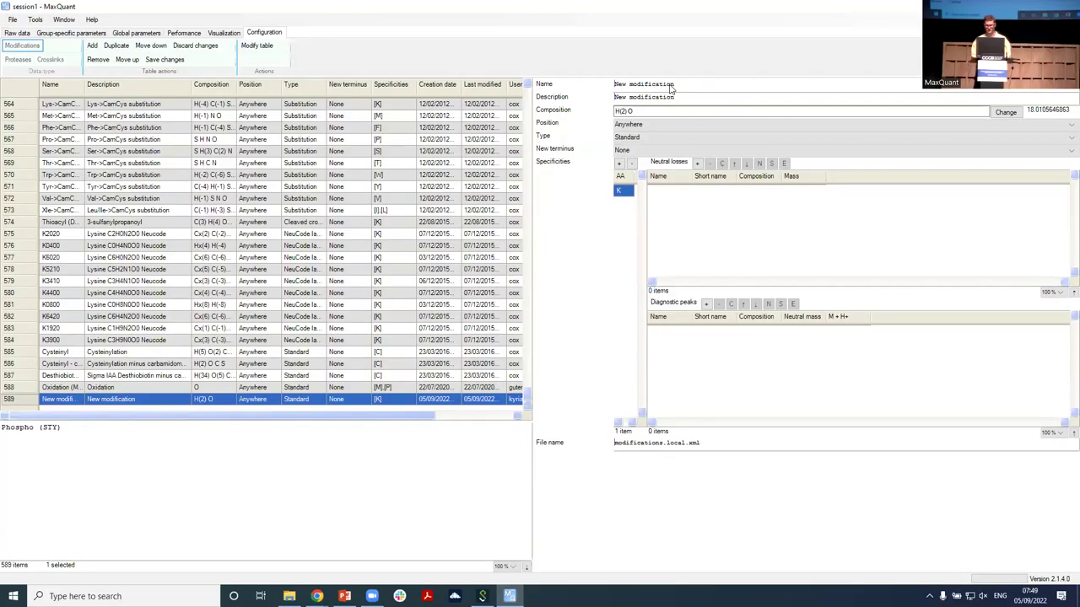
{"action": "left_click", "coordinate": [674, 86]}
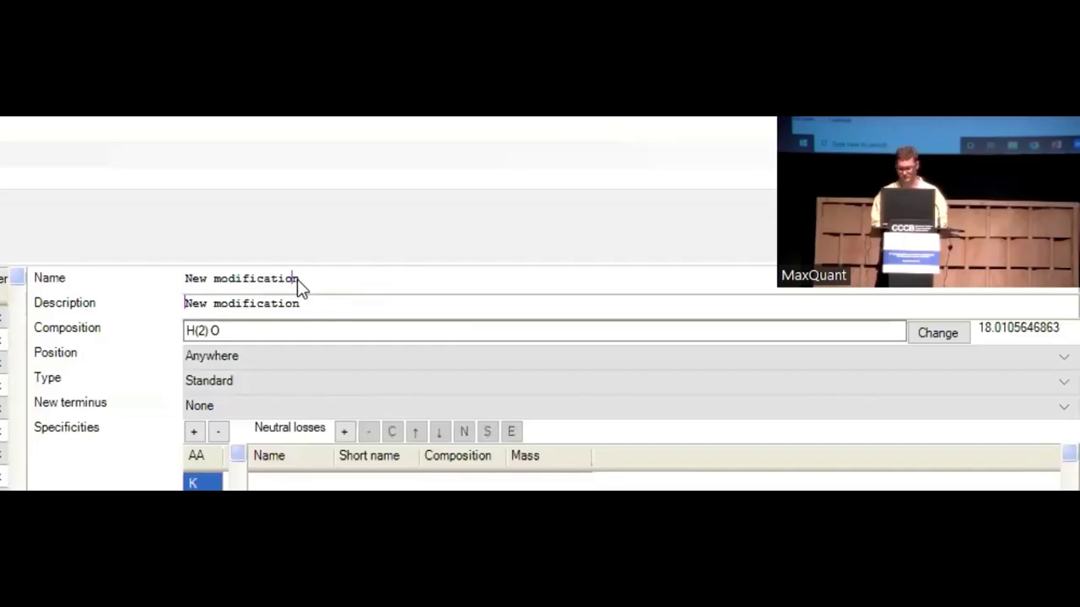
{"action": "key", "text": "BackSpace"}
{"action": "key", "text": "BackSpace"}
{"action": "key", "text": "BackSpace"}
{"action": "key", "text": "BackSpace"}
{"action": "key", "text": "BackSpace"}
{"action": "key", "text": "BackSpace"}
{"action": "key", "text": "BackSpace"}
{"action": "key", "text": "BackSpace"}
{"action": "key", "text": "BackSpace"}
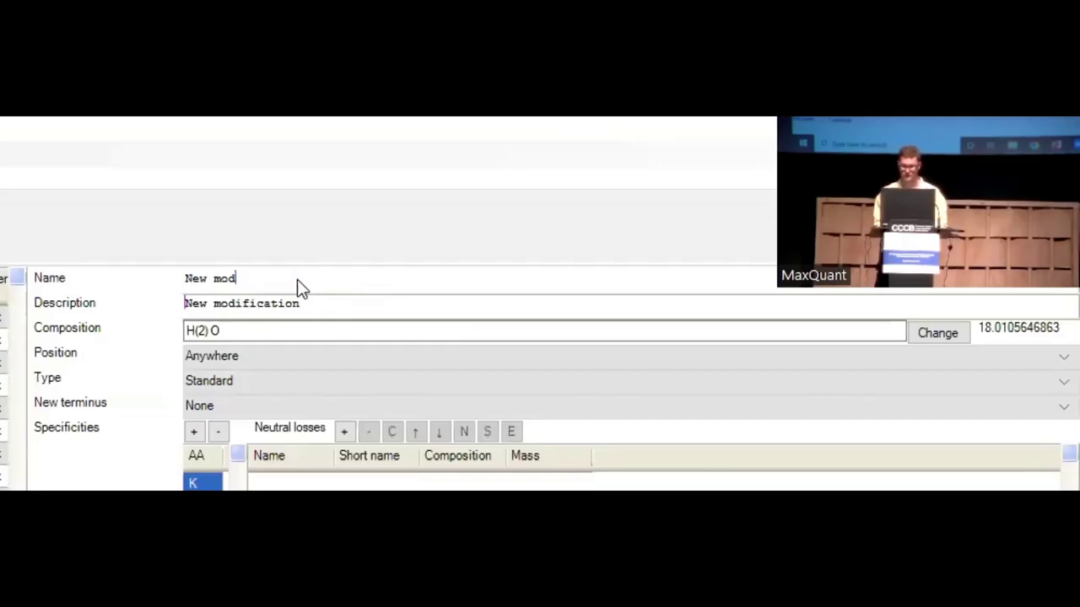
{"action": "key", "text": "BackSpace"}
{"action": "key", "text": "BackSpace"}
{"action": "key", "text": "BackSpace"}
{"action": "key", "text": "BackSpace"}
{"action": "key", "text": "BackSpace"}
{"action": "key", "text": "BackSpace"}
{"action": "key", "text": "BackSpace"}
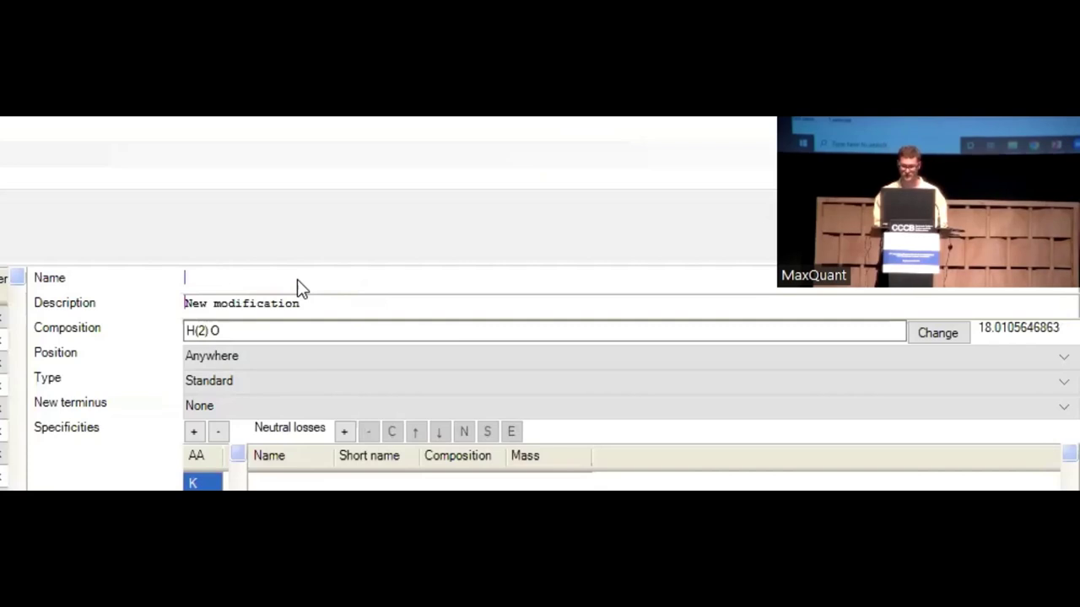
{"action": "type", "text": "DHA"}
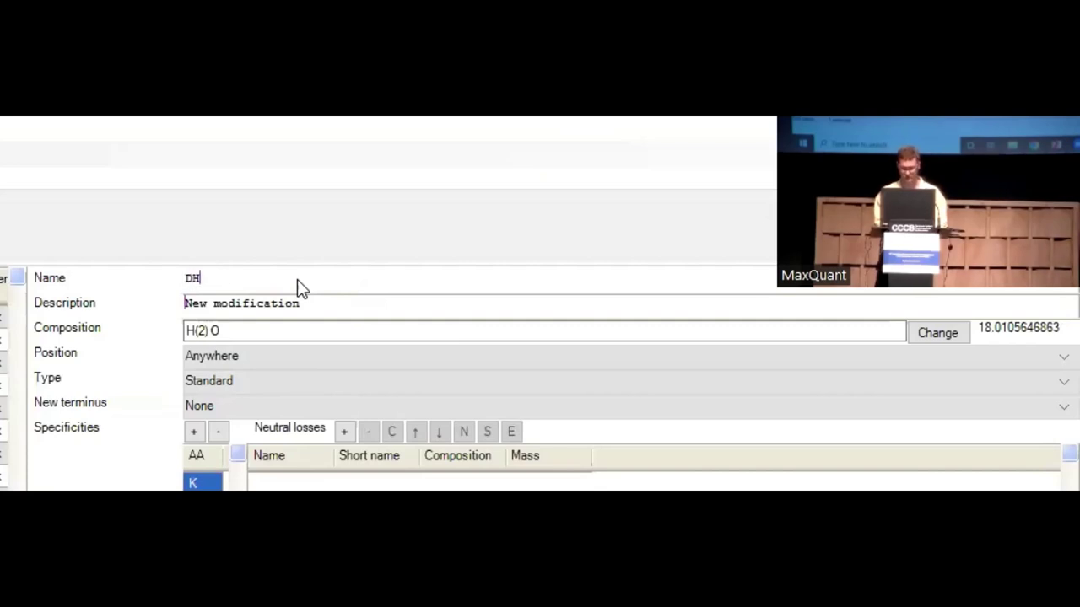
Replace the DHA modification's composition with the copied formula H(-6) C(-6) O(-1).
{"action": "left_click", "coordinate": [281, 333]}
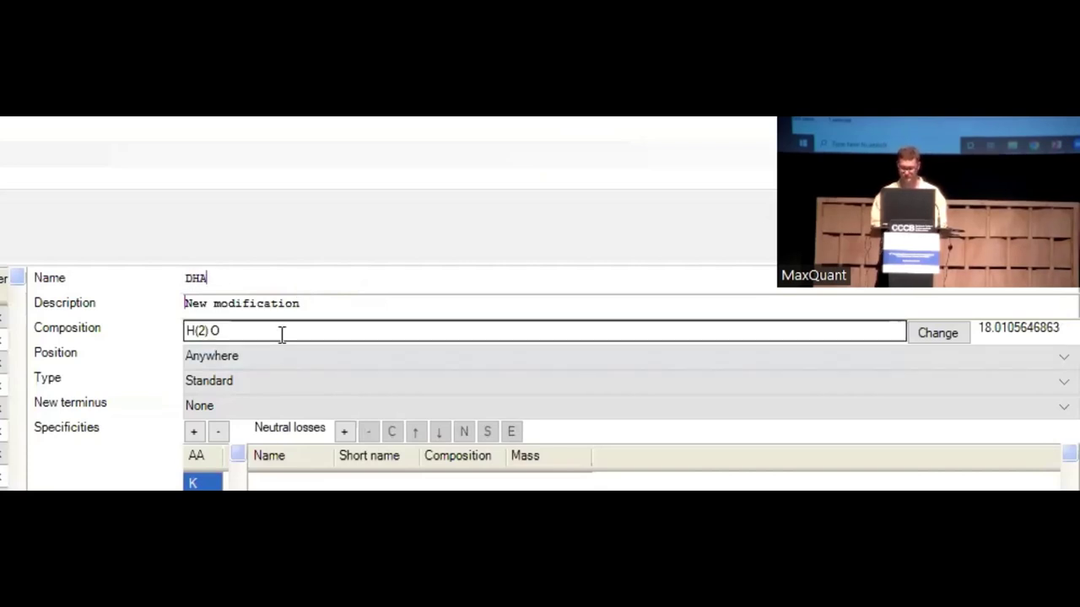
{"action": "key", "text": "BackSpace"}
{"action": "key", "text": "BackSpace"}
{"action": "key", "text": "BackSpace"}
{"action": "key", "text": "BackSpace"}
{"action": "key", "text": "BackSpace"}
{"action": "key", "text": "BackSpace"}
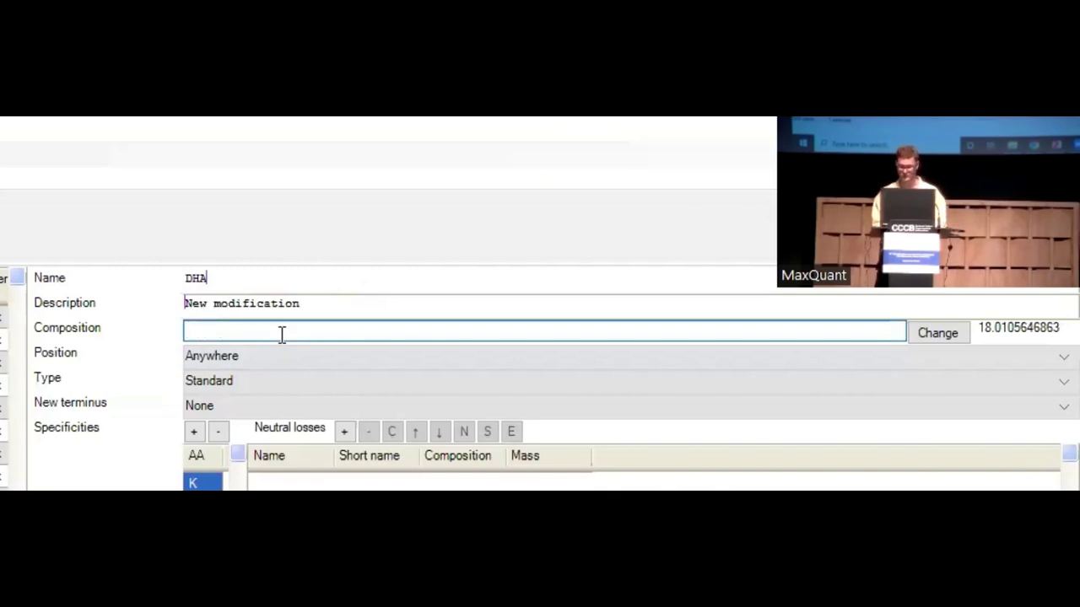
{"action": "key", "text": "ctrl+v"}
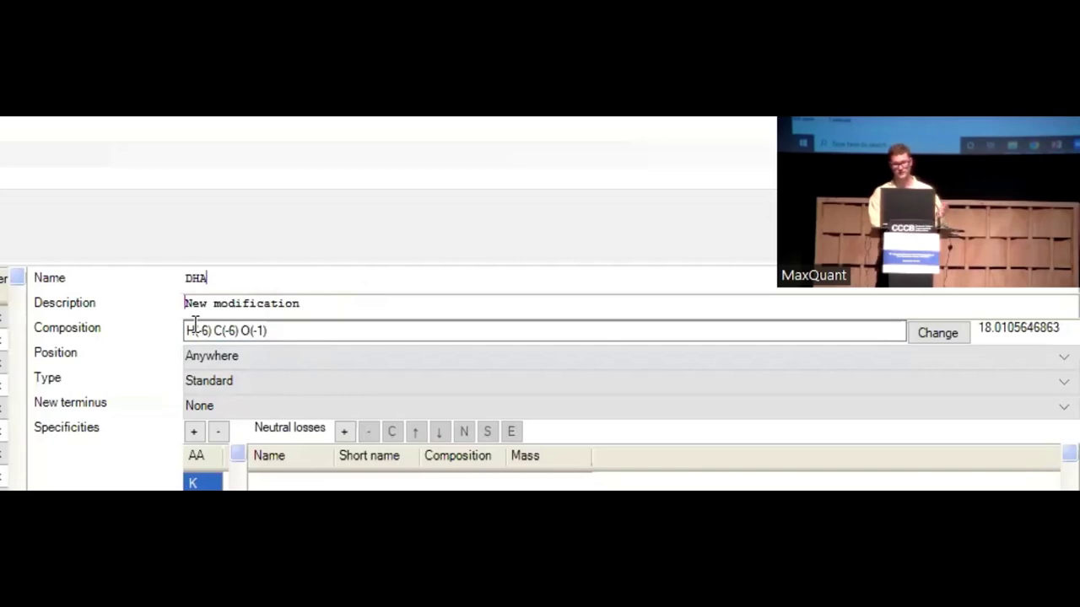
Check the DHA formula and the element picker in the composition editor, and accept the composition.
{"action": "left_click", "coordinate": [944, 337]}
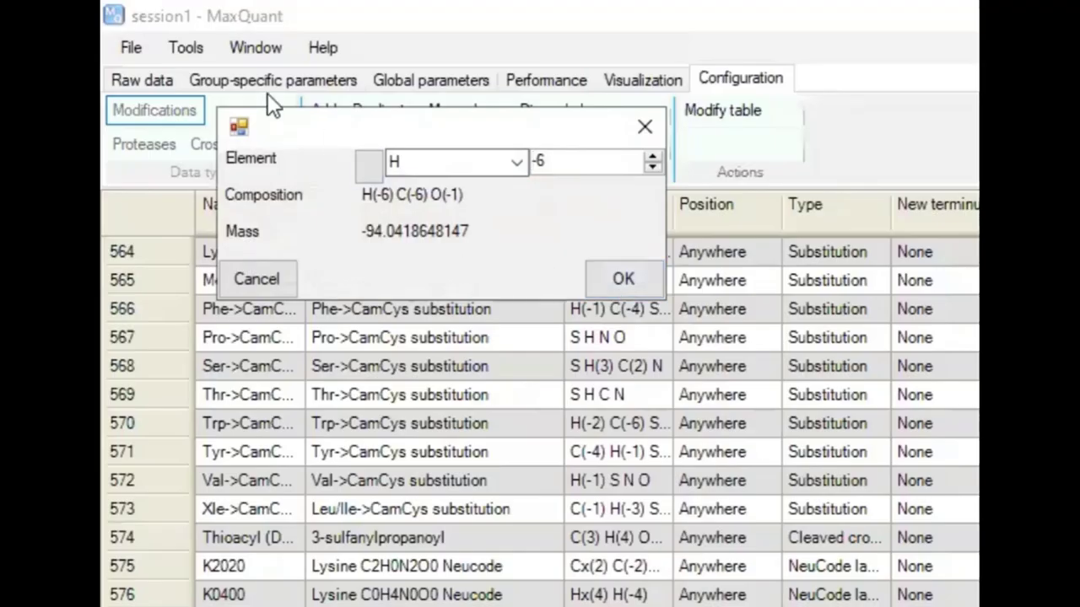
{"action": "left_click", "coordinate": [363, 161]}
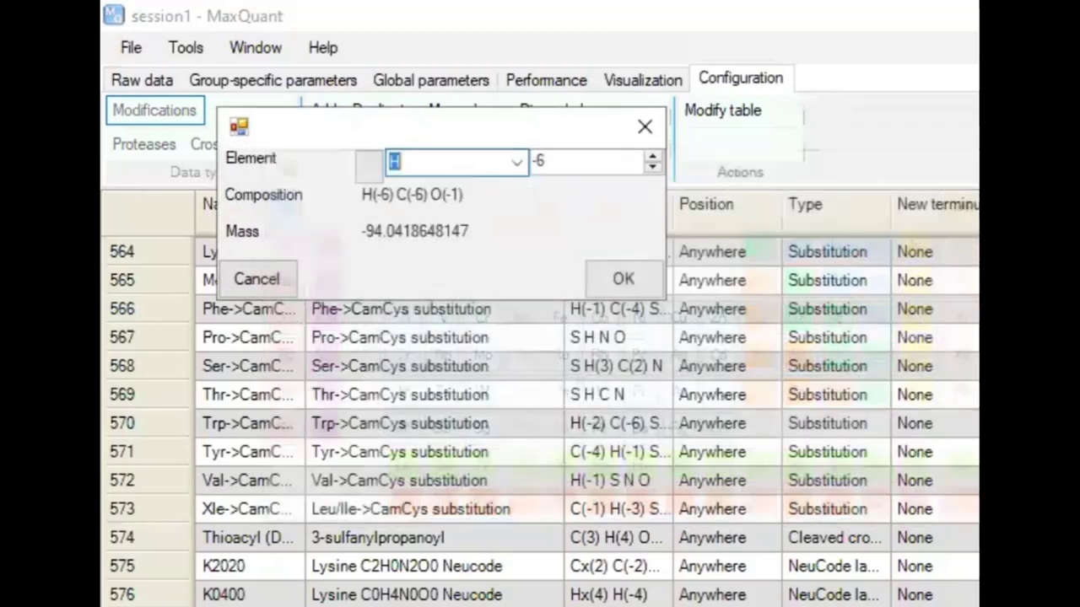
{"action": "left_click", "coordinate": [627, 286]}
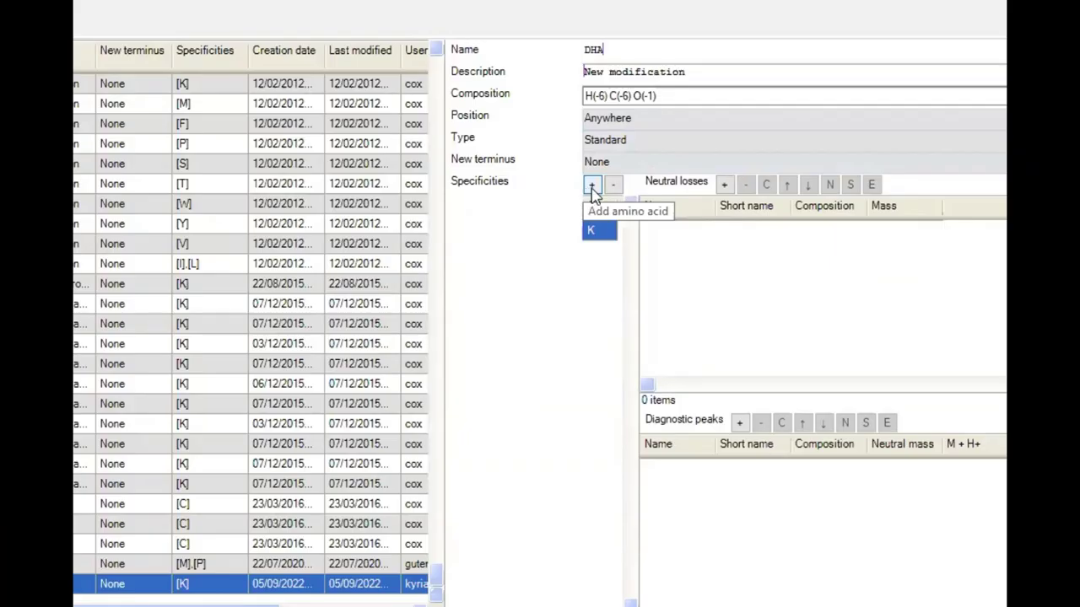
Replace lysine (K) with tyrosine (Y) in the DHA modification's specificities, and save the modified entry to the table.
{"action": "left_click", "coordinate": [592, 187]}
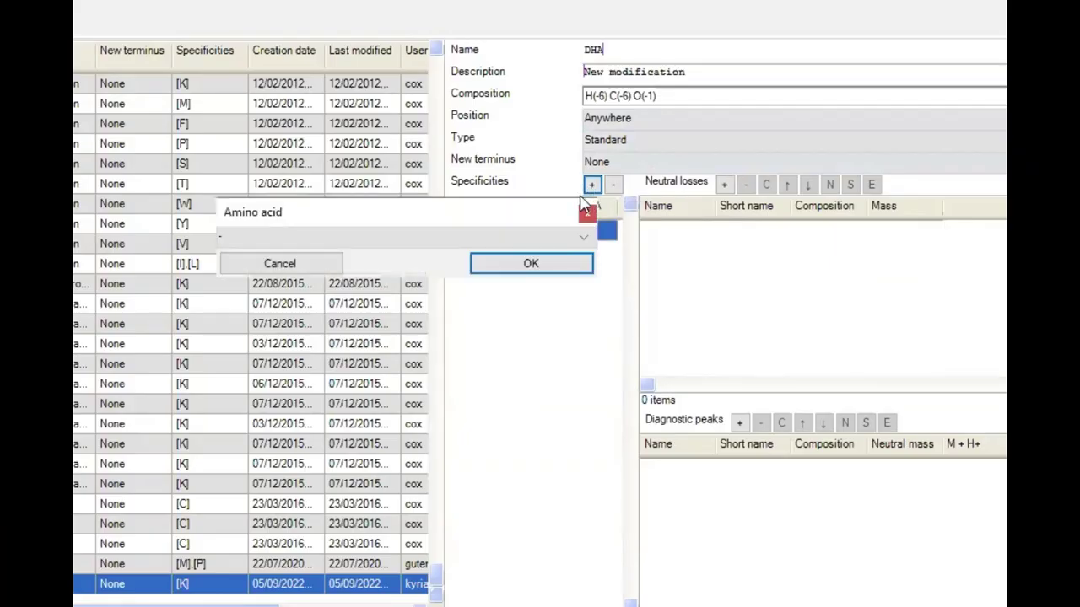
{"action": "left_click", "coordinate": [473, 241]}
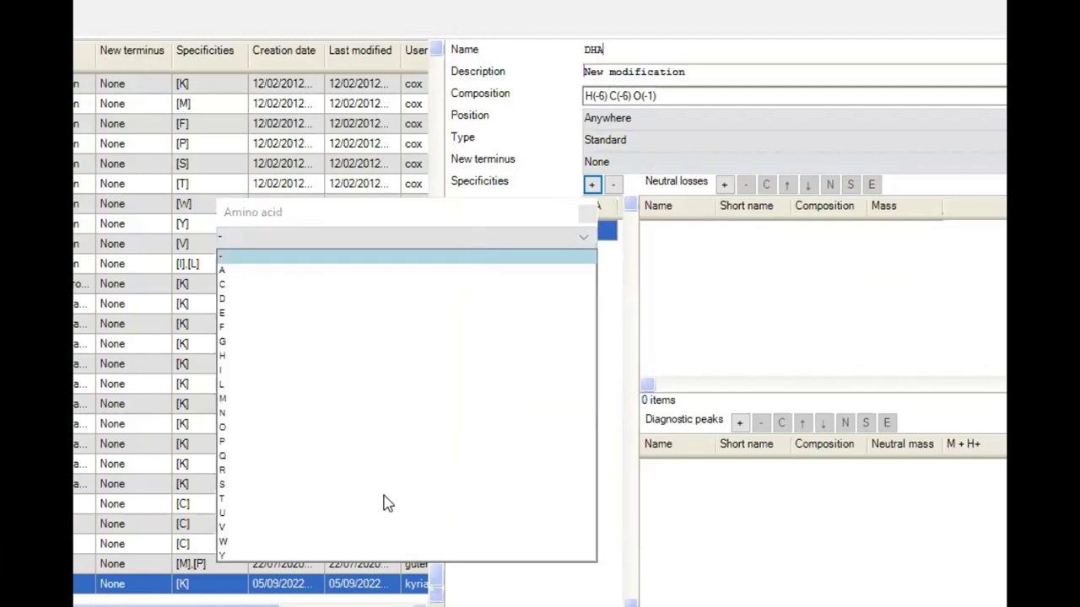
{"action": "left_click", "coordinate": [392, 539]}
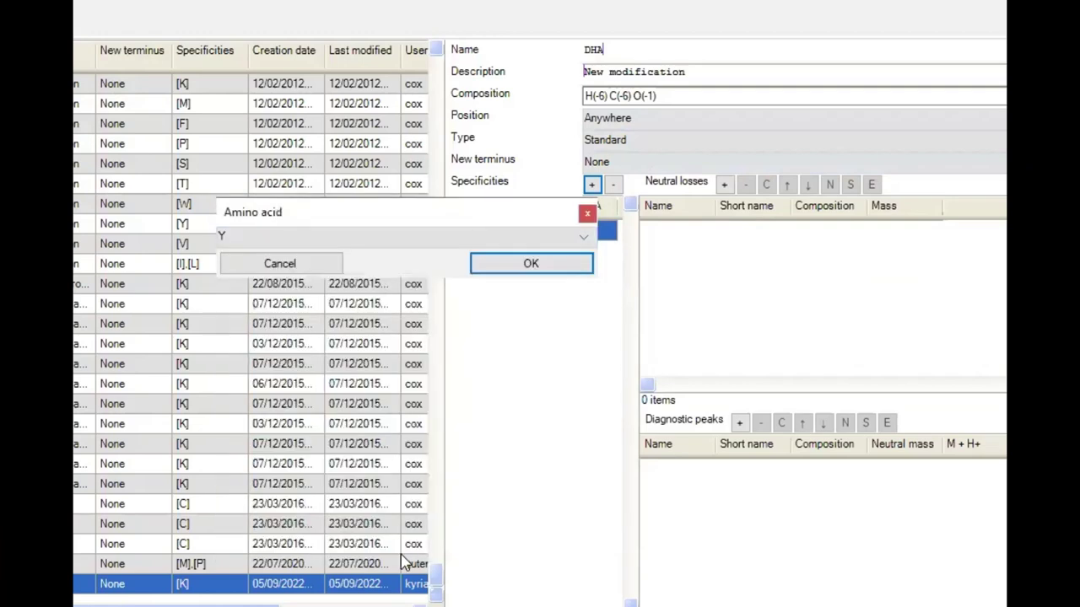
{"action": "left_click", "coordinate": [511, 269]}
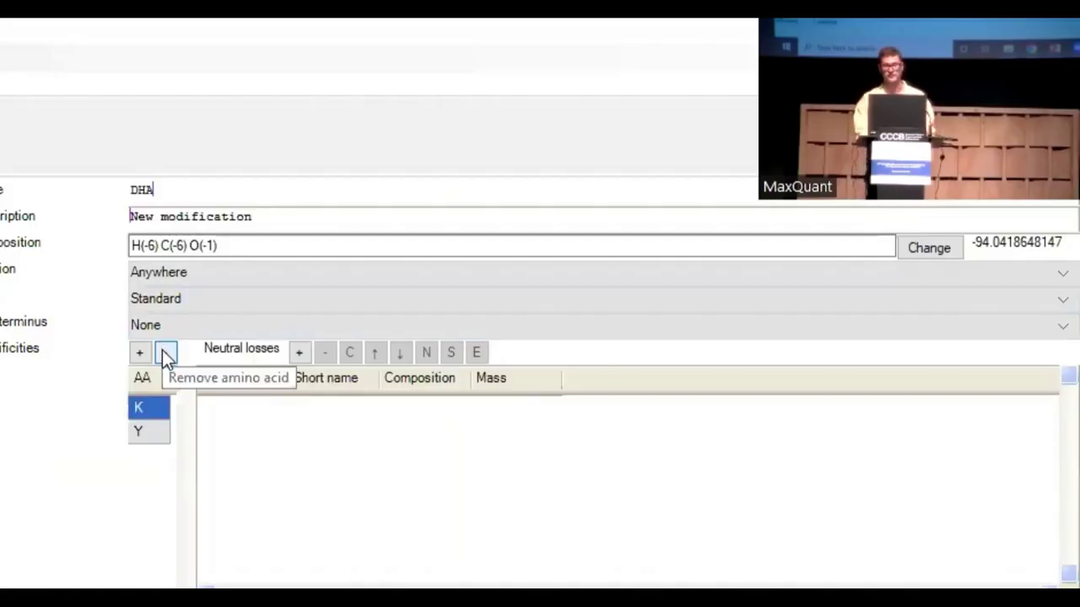
{"action": "left_click", "coordinate": [166, 354]}
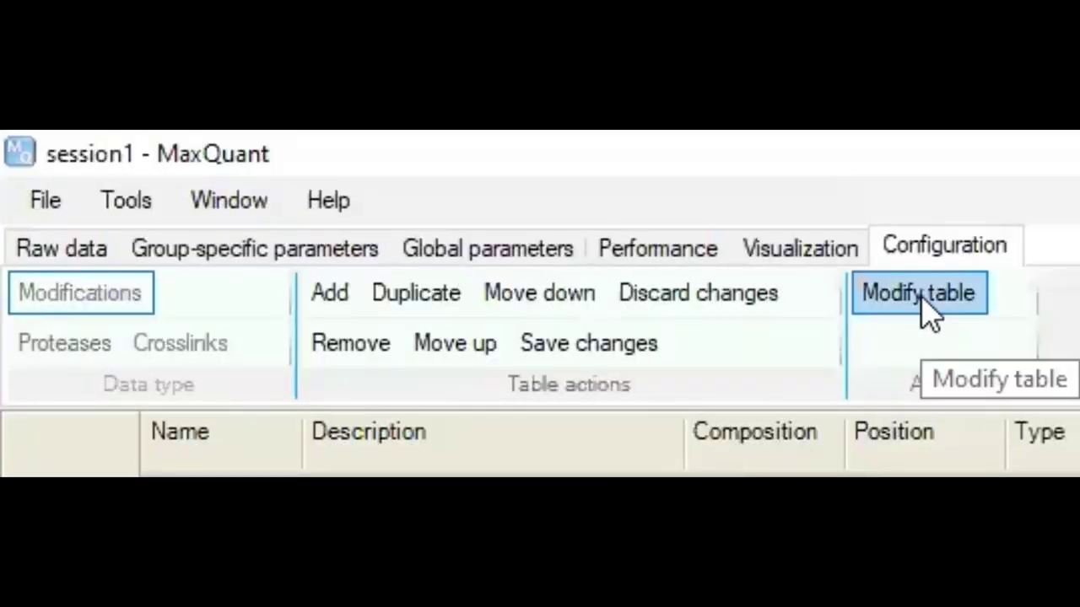
{"action": "left_click", "coordinate": [928, 312]}
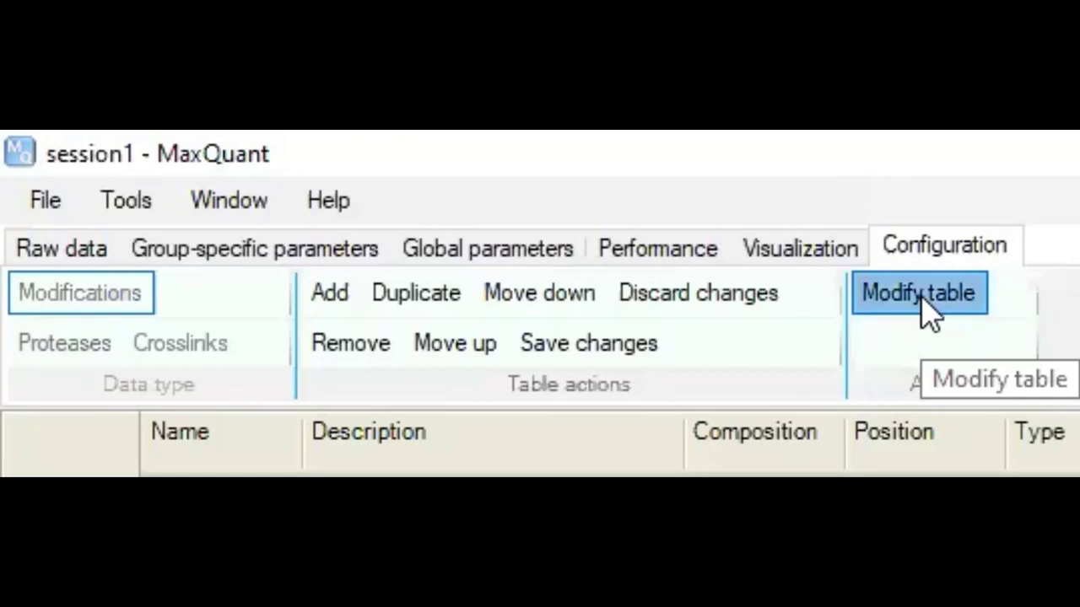
{"action": "left_click", "coordinate": [629, 361]}
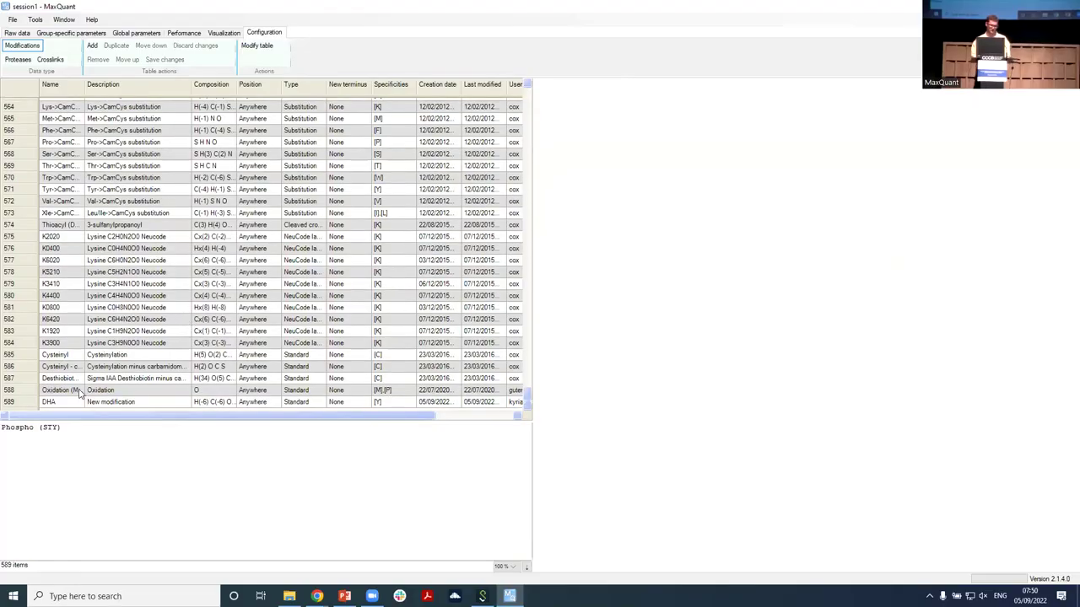
Review the saved DHA entry and the variable and fixed modification lists in the group-specific parameters.
{"action": "left_click", "coordinate": [85, 403]}
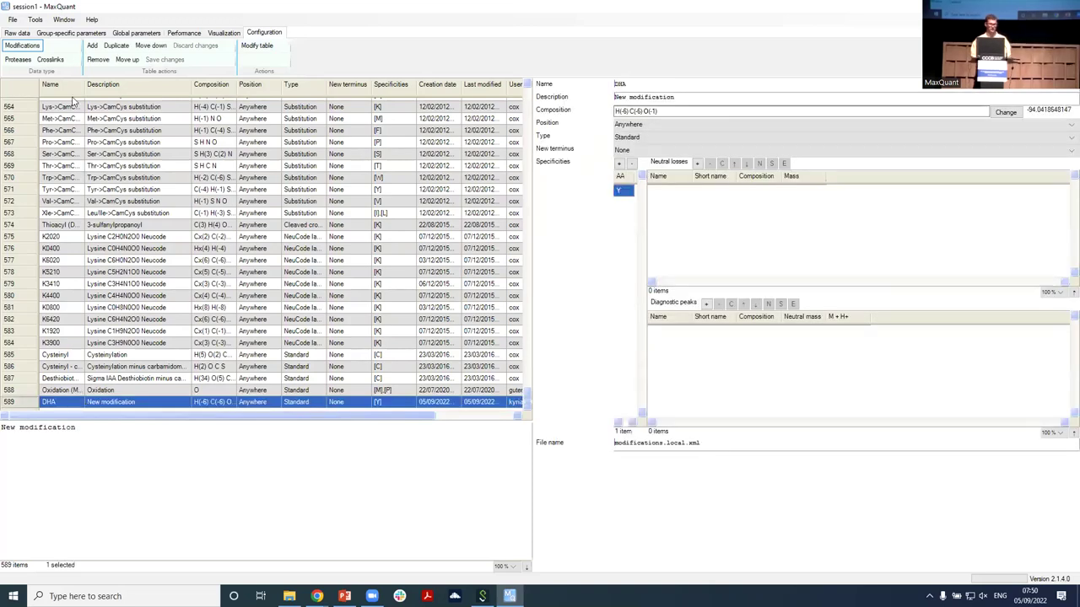
{"action": "left_click", "coordinate": [81, 33]}
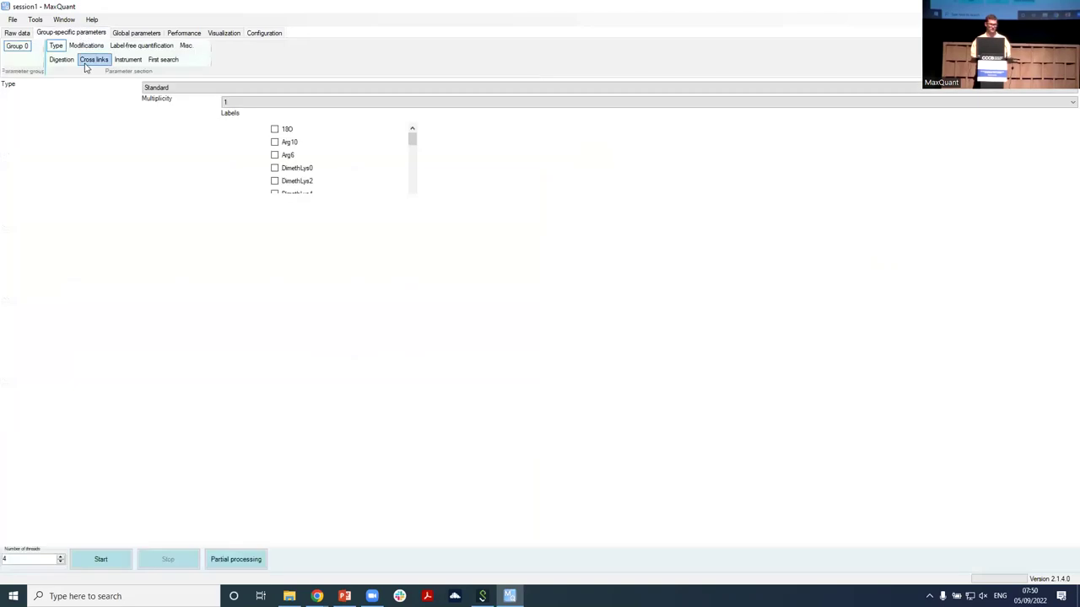
{"action": "left_click", "coordinate": [84, 46]}
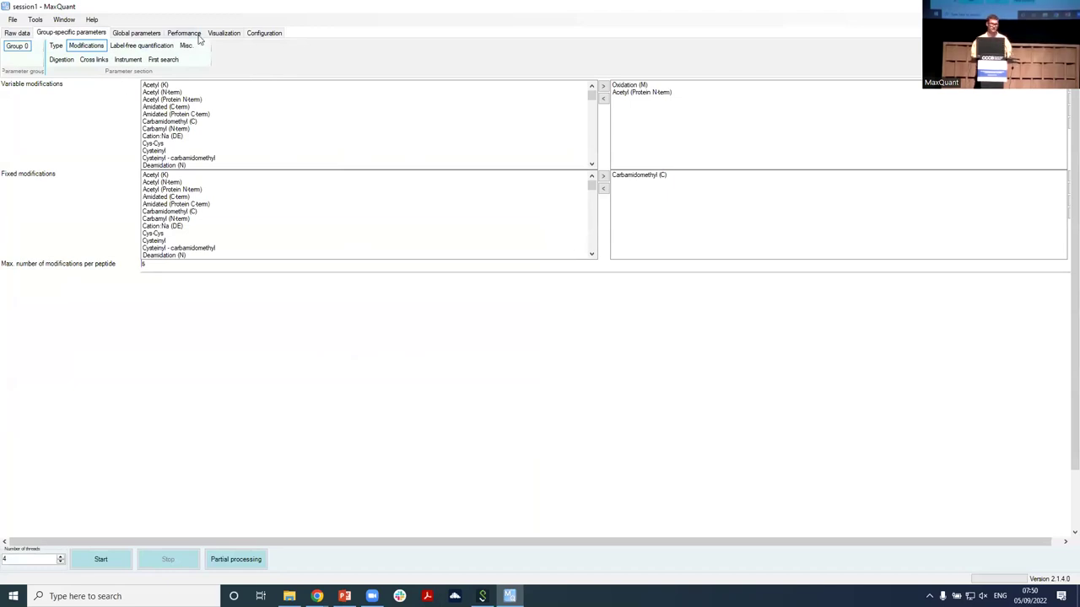
Open the protease configuration and examine the Trypsin/P and Trypsin entries.
{"action": "left_click", "coordinate": [249, 33]}
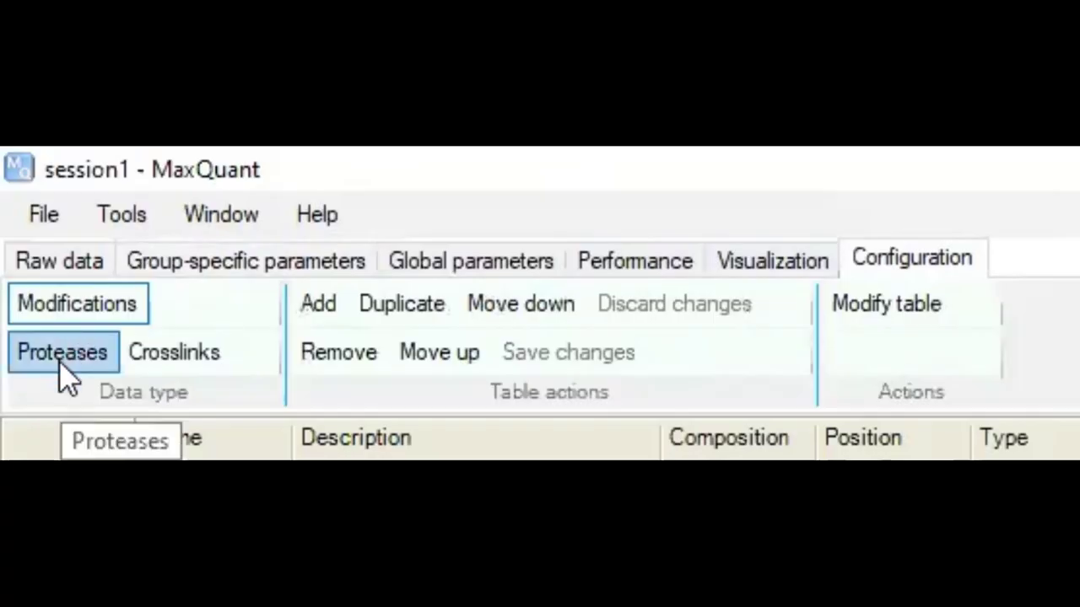
{"action": "left_click", "coordinate": [63, 363]}
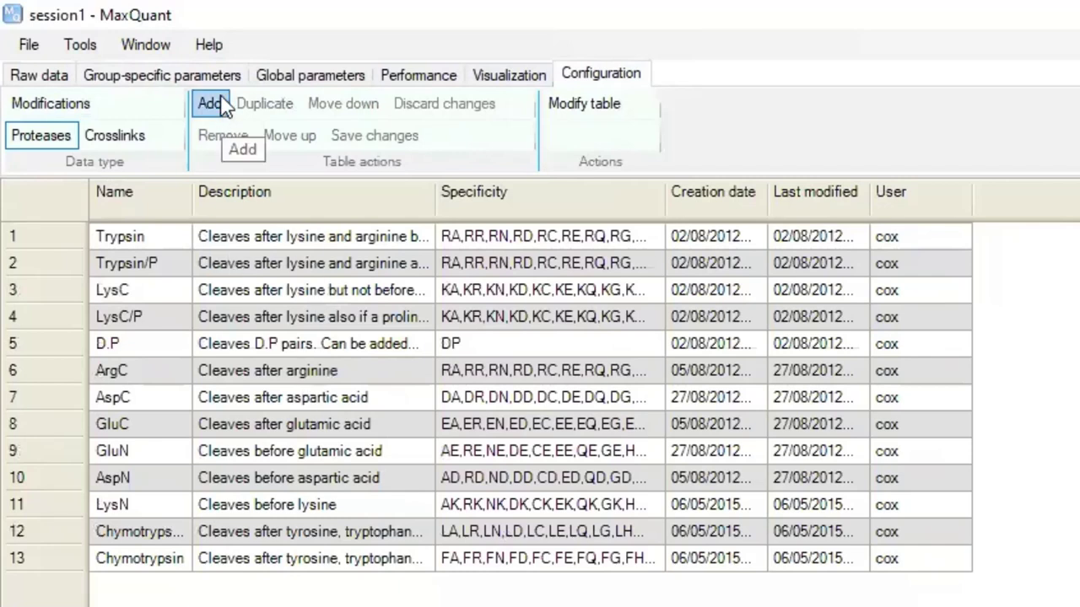
{"action": "left_click", "coordinate": [219, 272]}
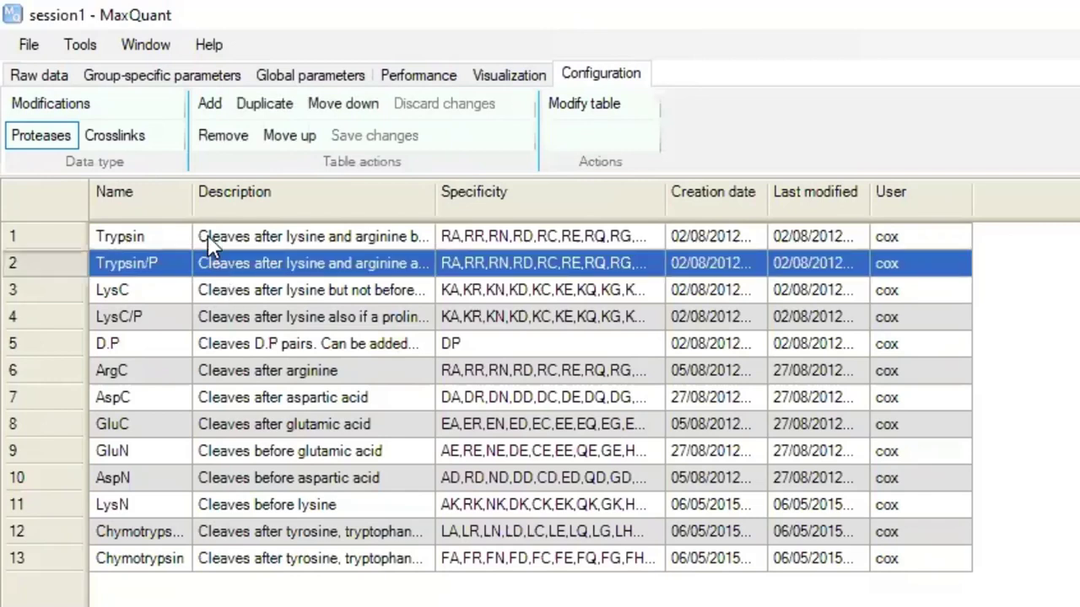
{"action": "left_click", "coordinate": [209, 244]}
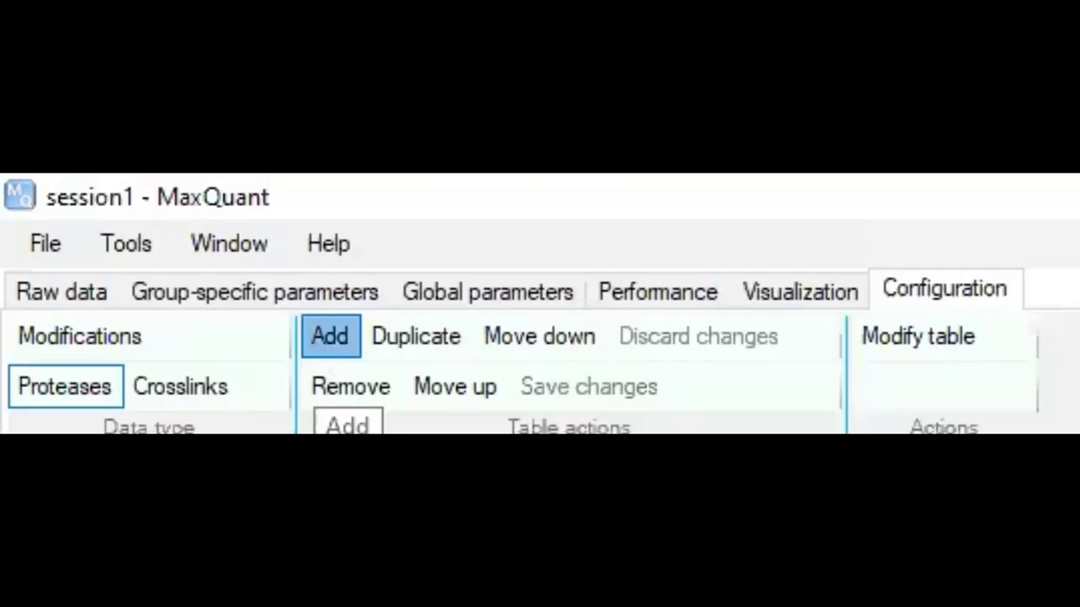
Add a new protease named LysV and enable cleavage after serine (S) for all following residues.
{"action": "left_click", "coordinate": [329, 336]}
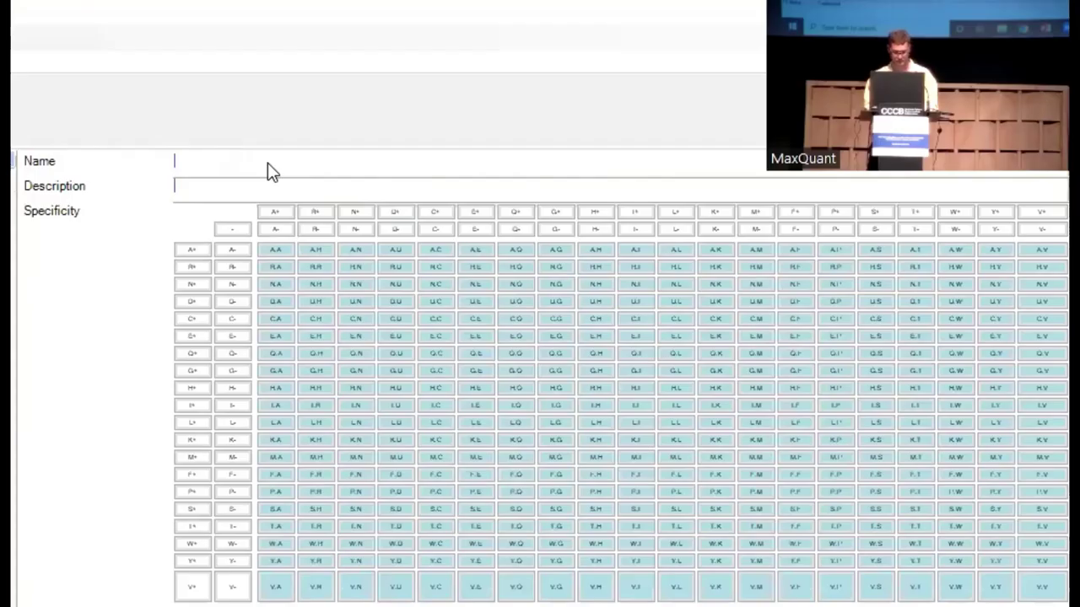
{"action": "type", "text": "LysV"}
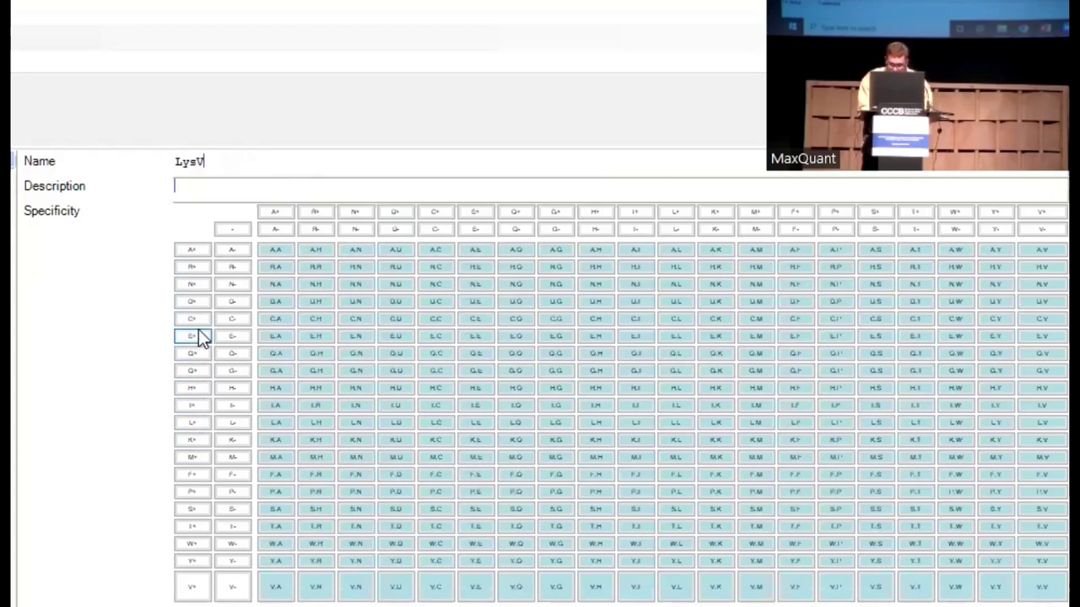
{"action": "left_click", "coordinate": [198, 506]}
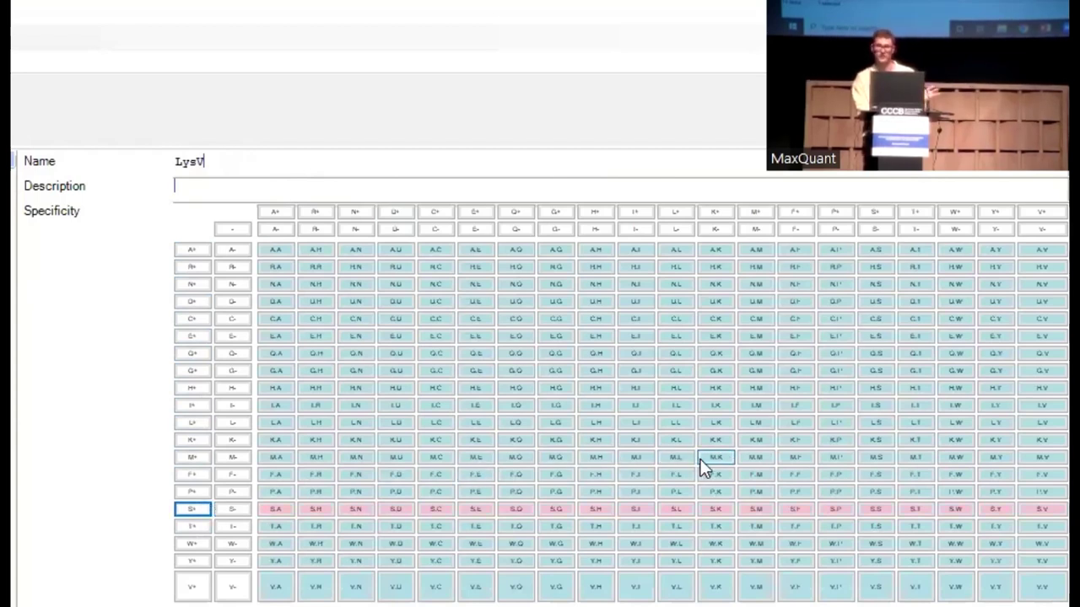
Toggle off the S.M and S.F cleavage pairs for LysV, apply the protease to the table and save the changes.
{"action": "left_click", "coordinate": [762, 511]}
{"action": "left_click", "coordinate": [795, 506]}
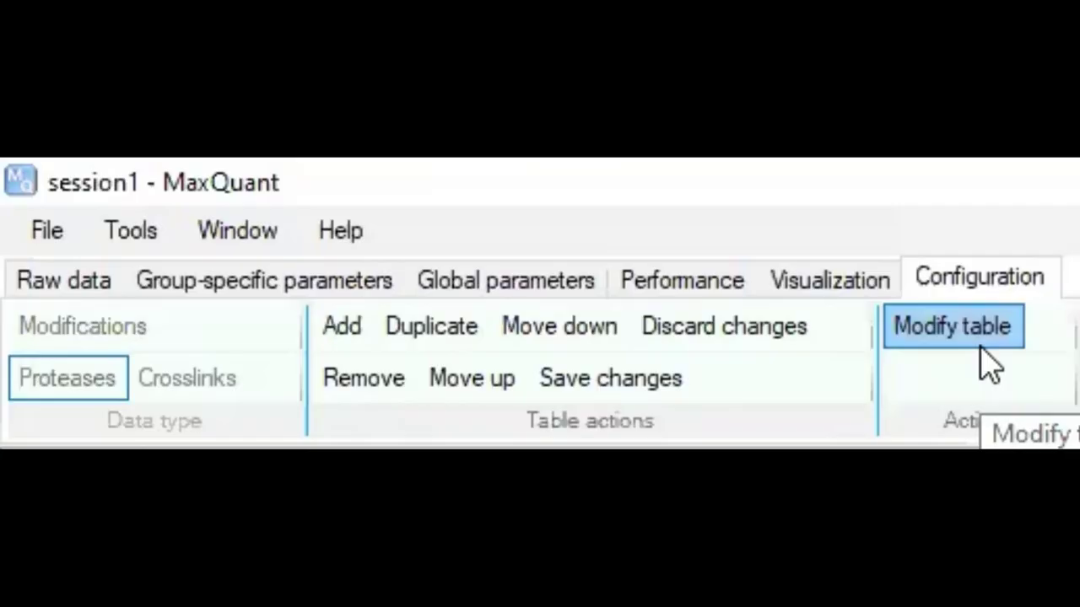
{"action": "left_click", "coordinate": [670, 388]}
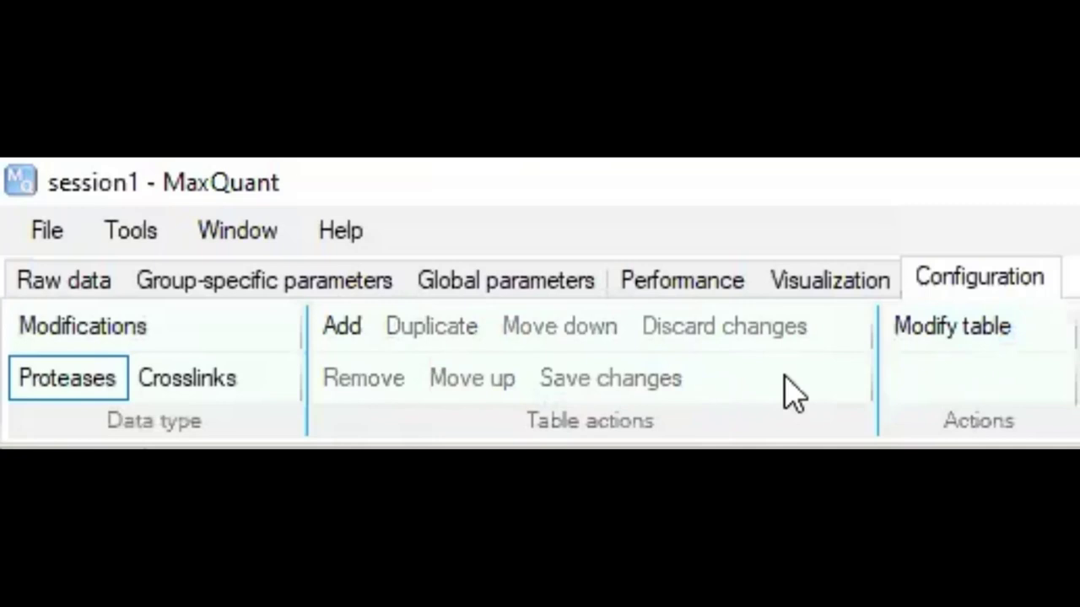
Open the Phospho (STY) modification and compare the neutral losses and diagnostic peaks defined for S, T and Y.
{"action": "mouse_move", "coordinate": [354, 291]}
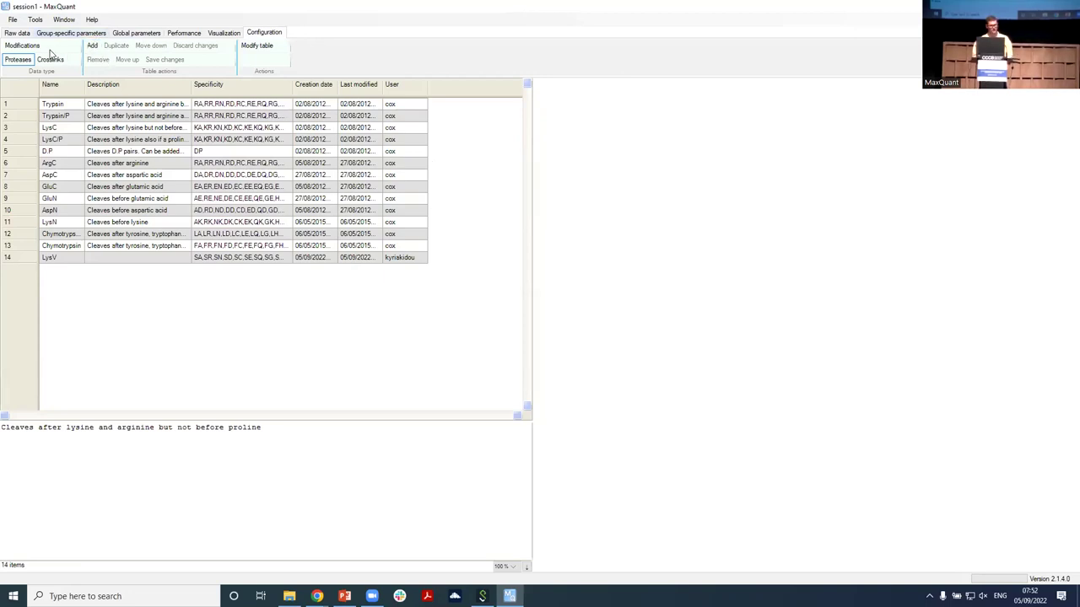
{"action": "left_click", "coordinate": [10, 47]}
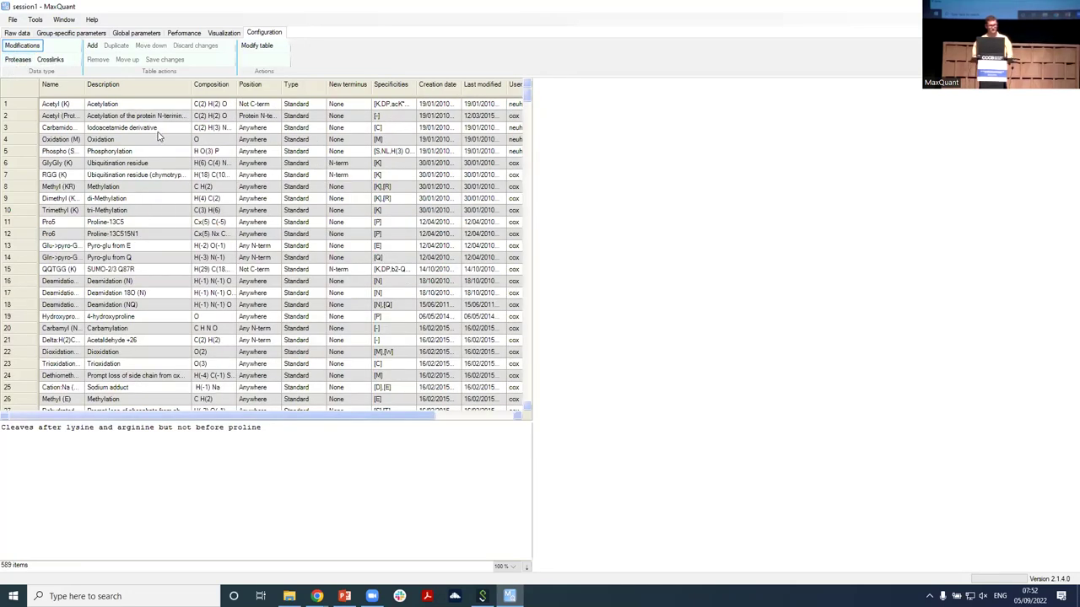
{"action": "left_click", "coordinate": [91, 157]}
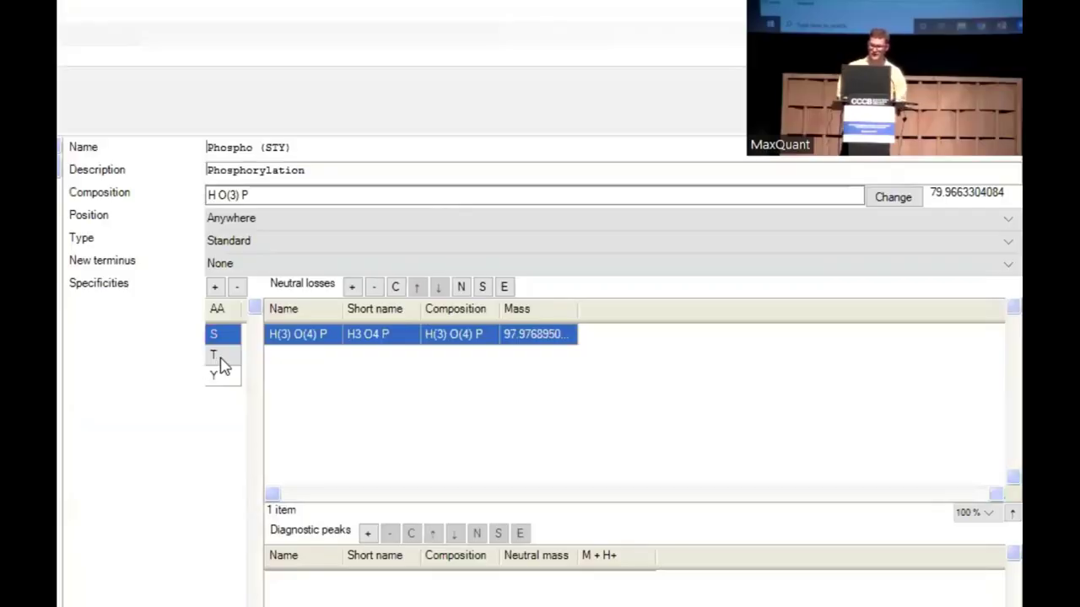
{"action": "left_click", "coordinate": [220, 361]}
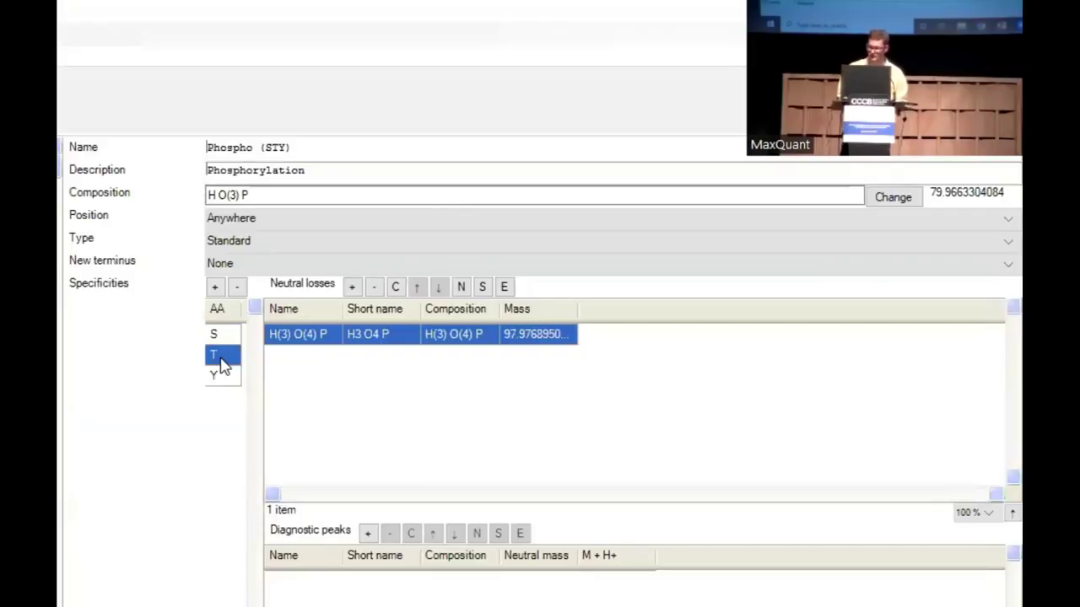
{"action": "left_click", "coordinate": [223, 375]}
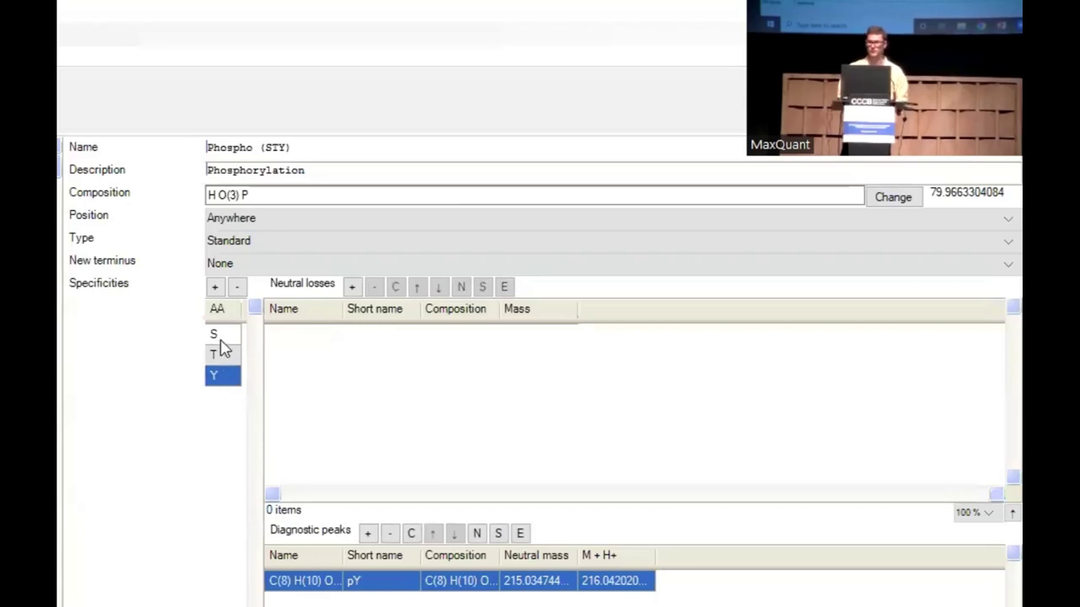
{"action": "left_click", "coordinate": [220, 341]}
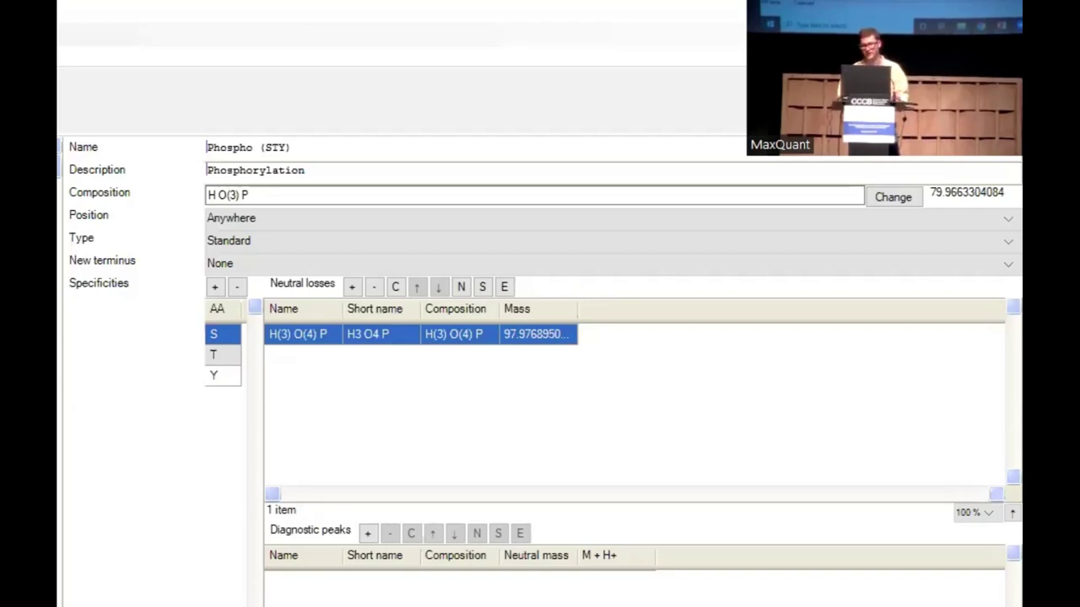
{"action": "left_click", "coordinate": [233, 376]}
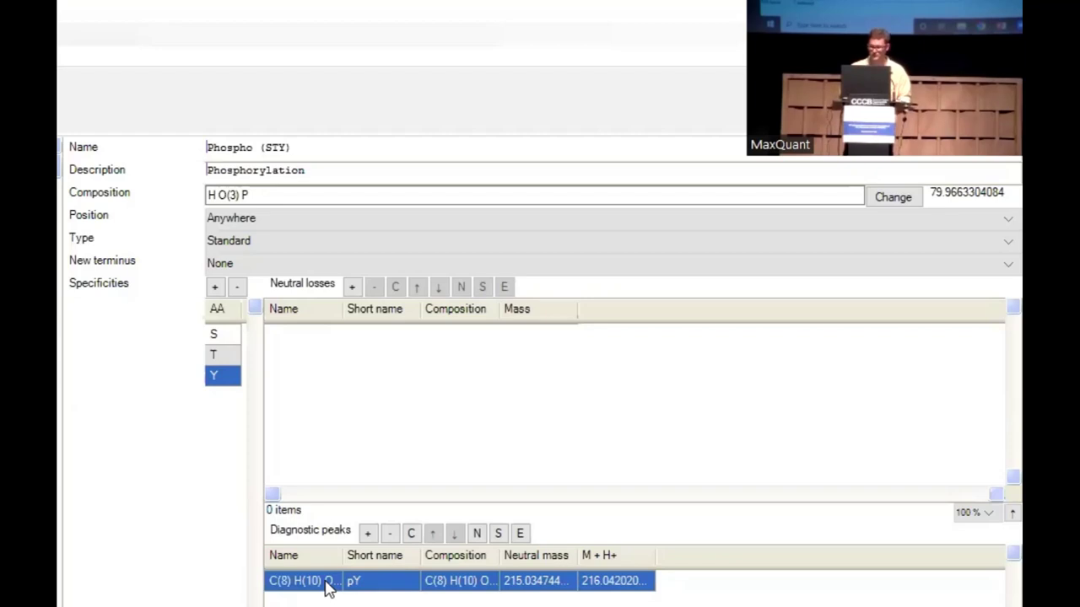
{"action": "left_click", "coordinate": [223, 354]}
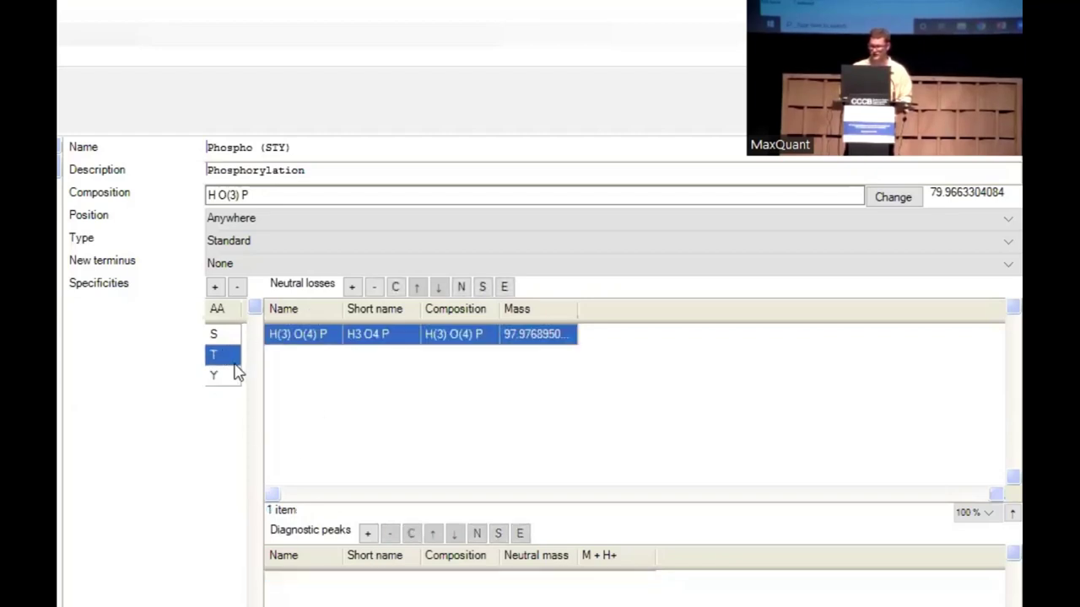
{"action": "left_click", "coordinate": [235, 377]}
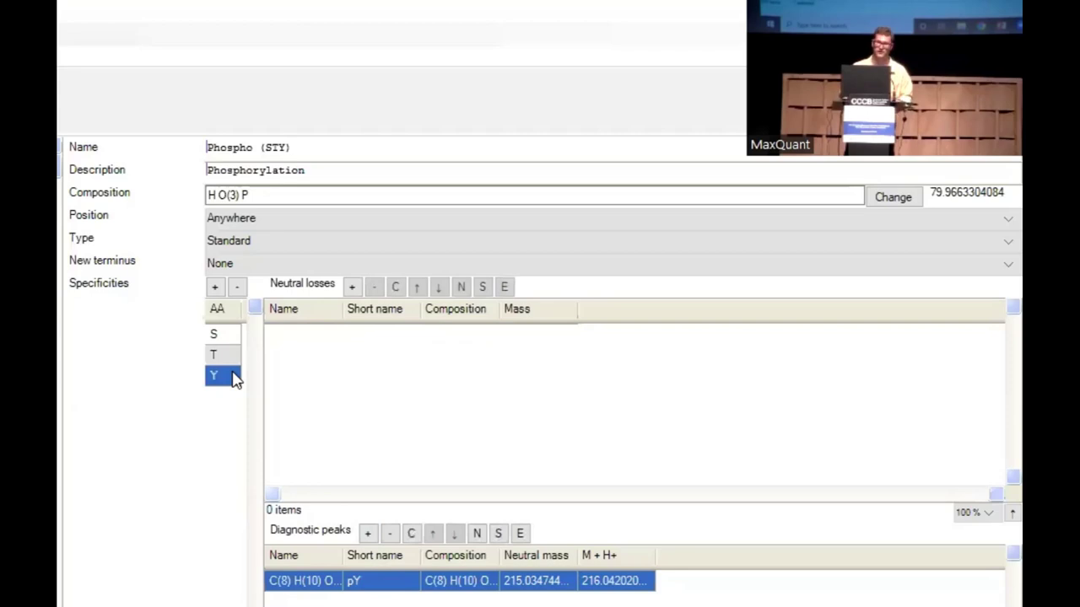